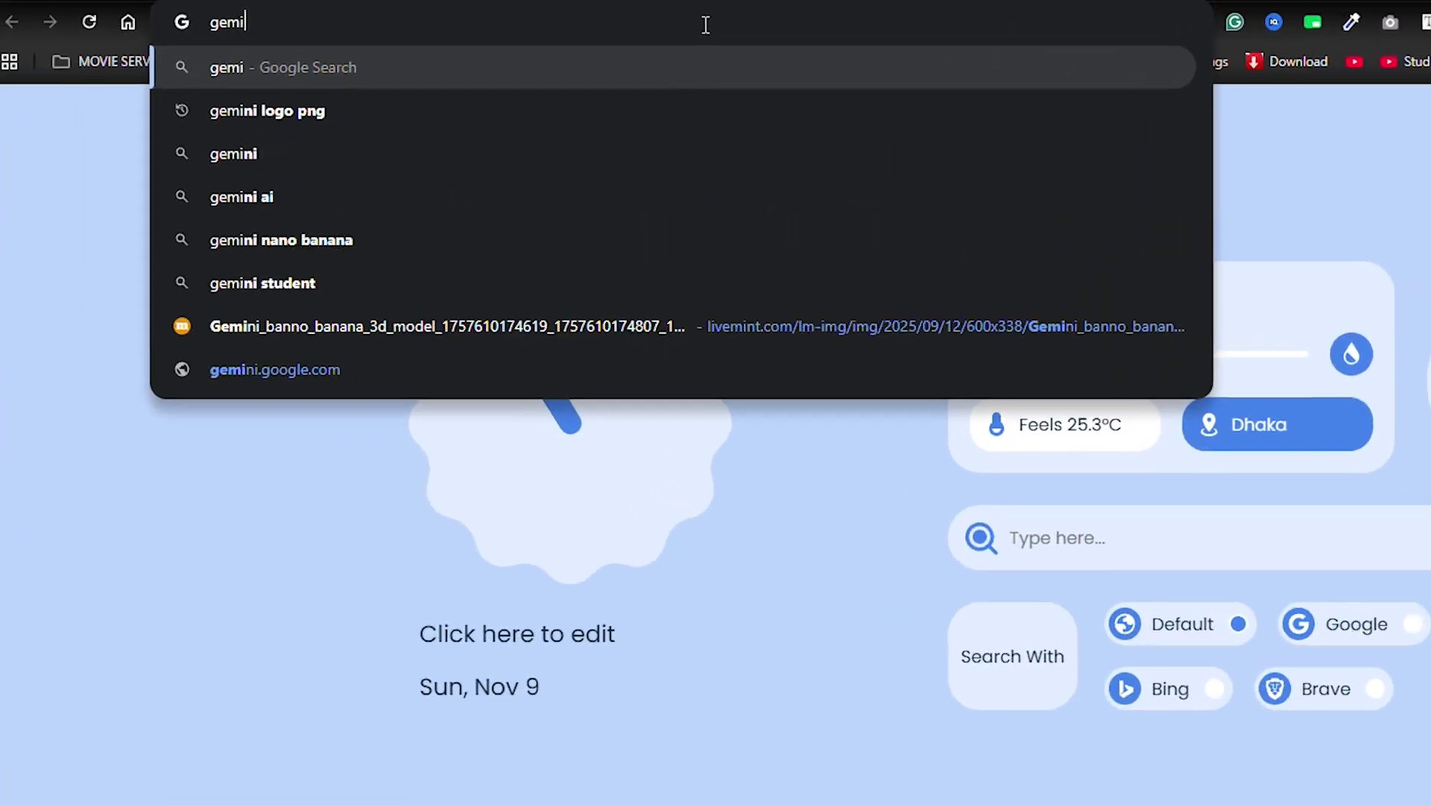
Load gemini.google.com and attach a JPG from the img folder to a new prompt
{"action": "type", "text": "ni.g"}
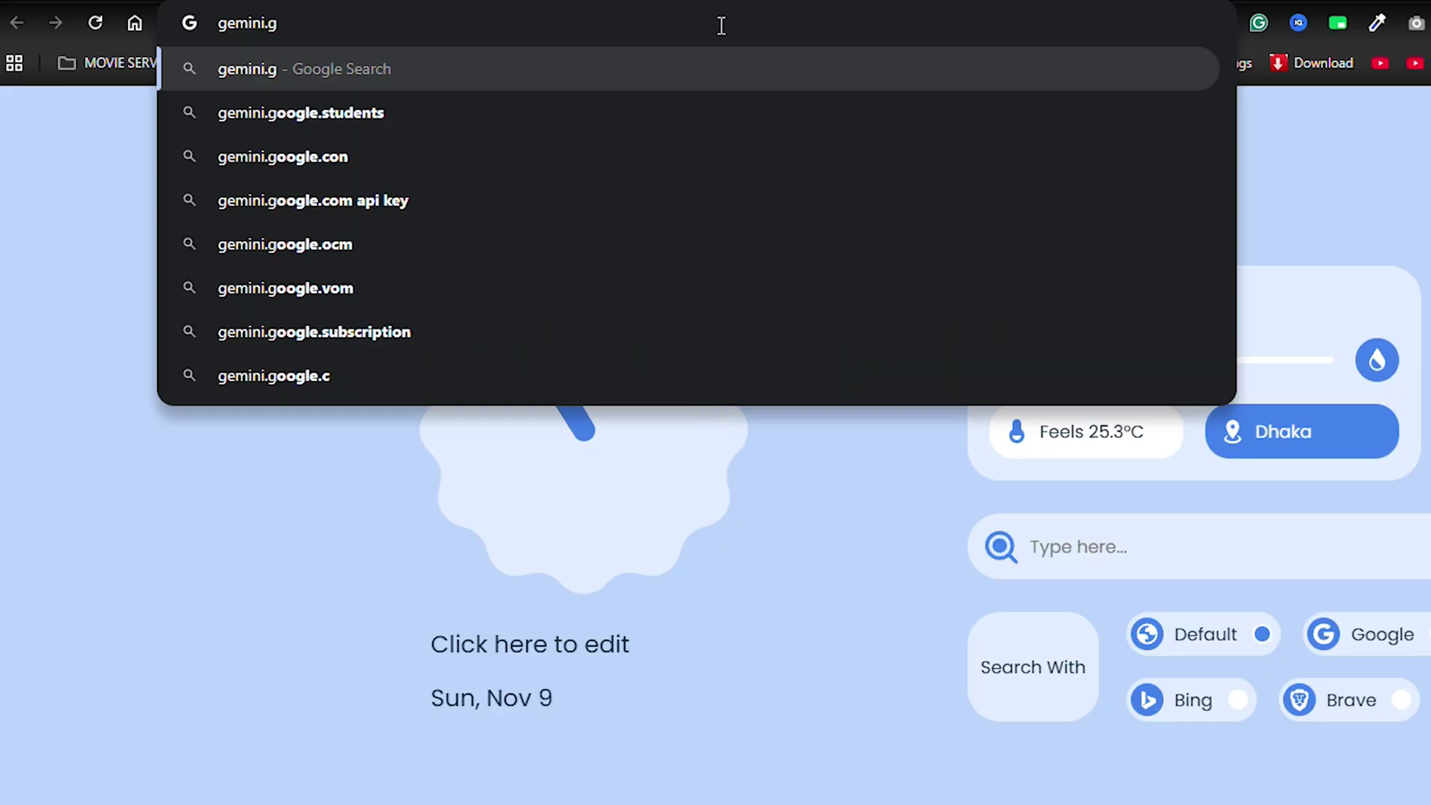
{"action": "type", "text": "oogle.com"}
{"action": "key", "text": "Return"}
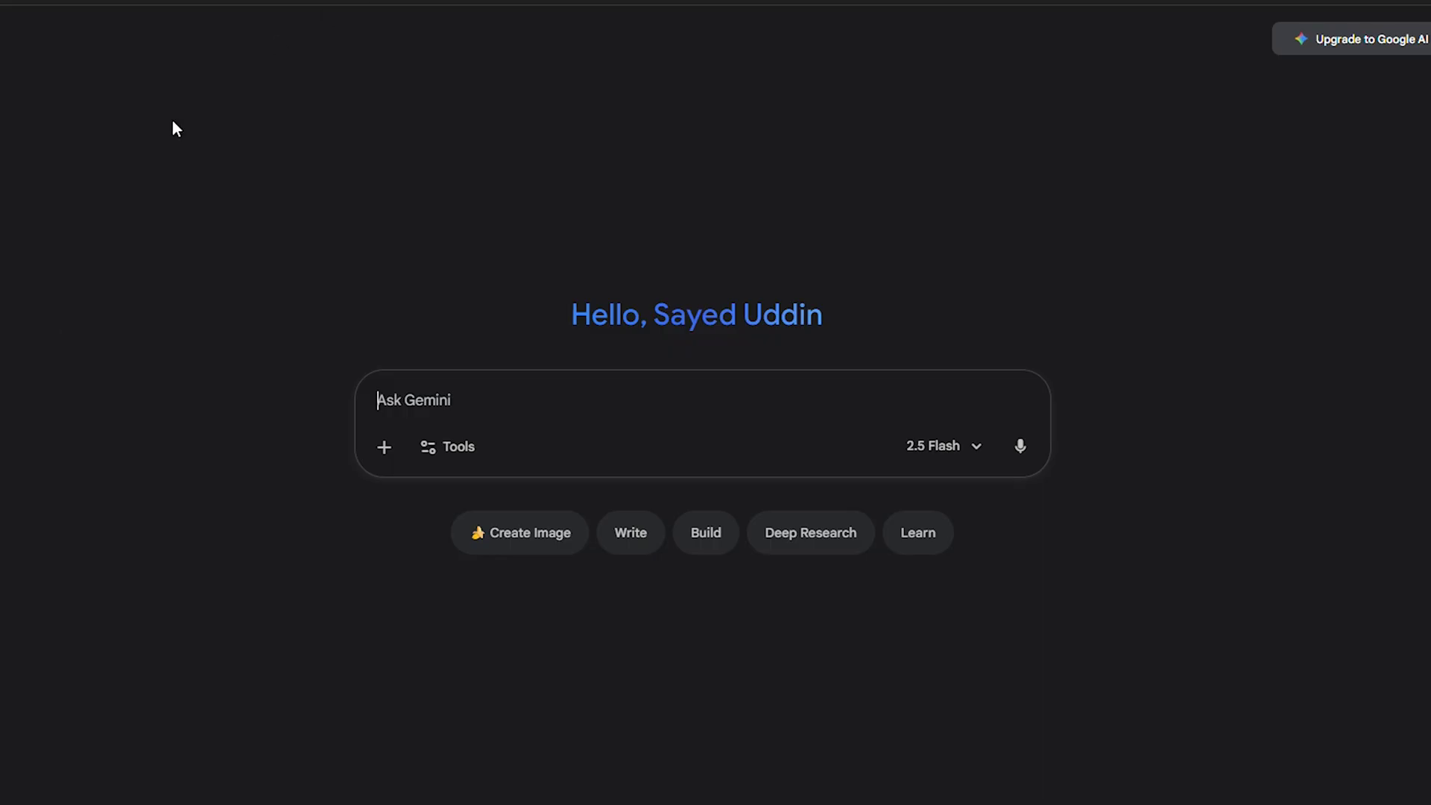
{"action": "left_click", "coordinate": [457, 369]}
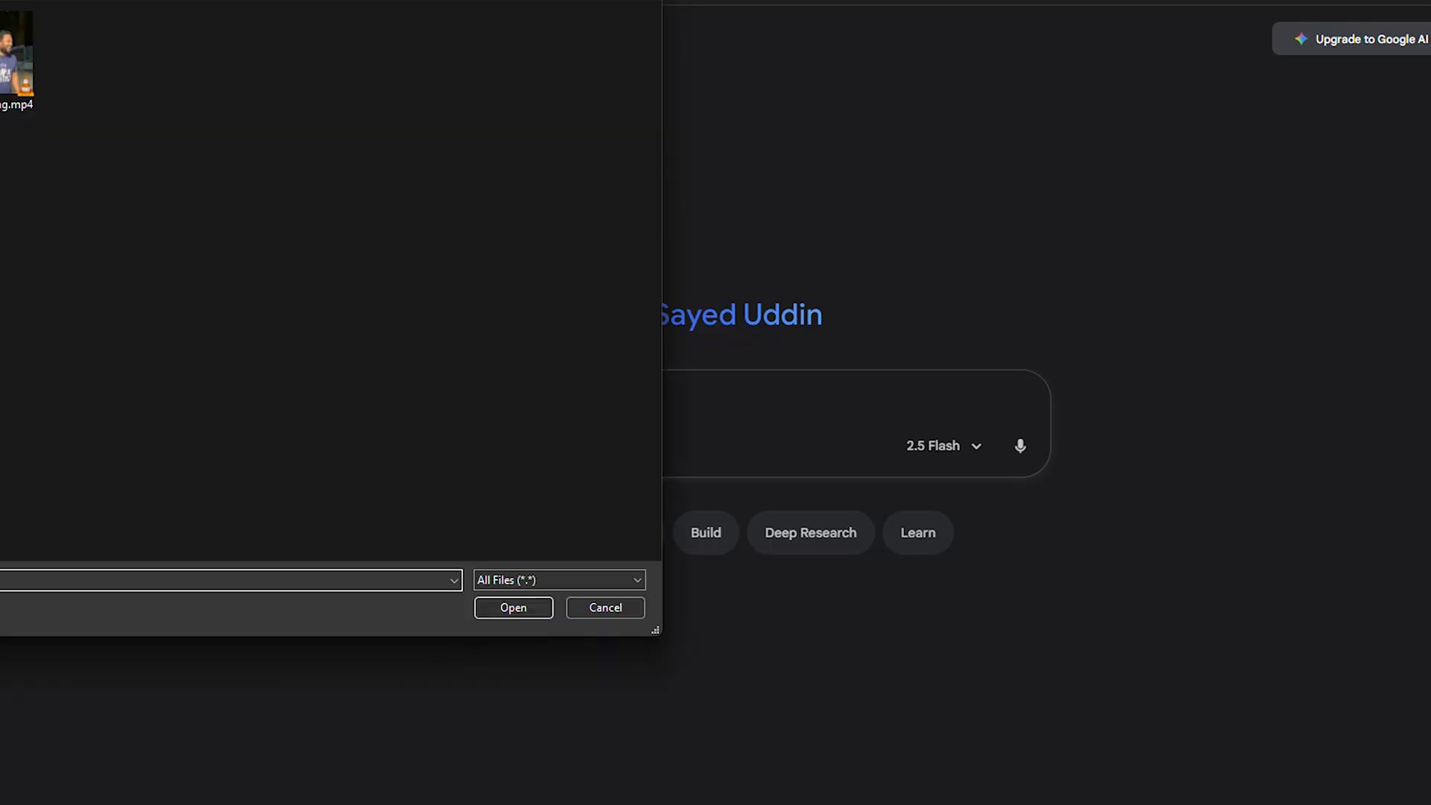
{"action": "double_click", "coordinate": [226, 237]}
{"action": "left_click", "coordinate": [24, 69]}
{"action": "double_click", "coordinate": [24, 73]}
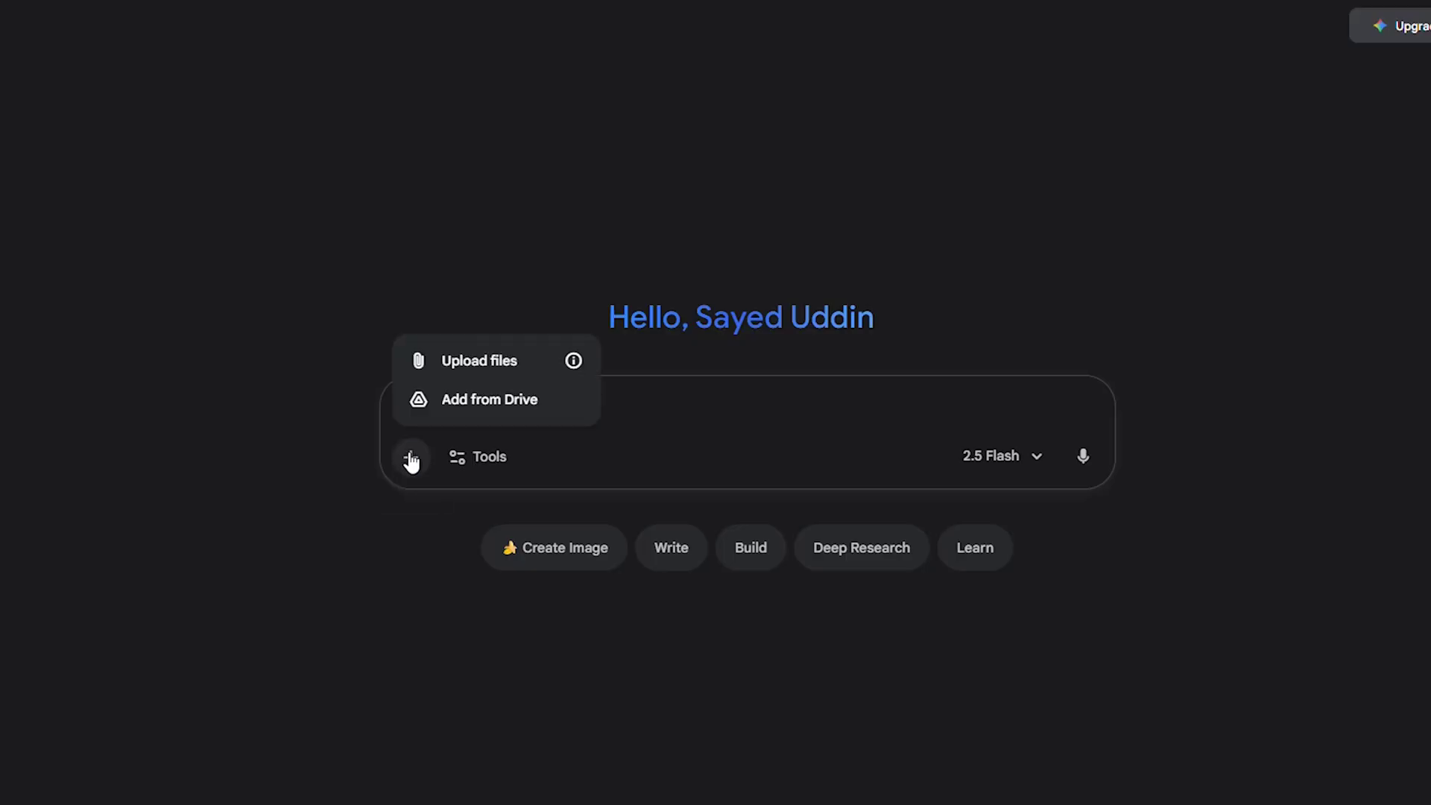
Send the perfume bottle photo with the product-photography prompt and enlarge the generated shot
{"action": "left_click", "coordinate": [417, 363]}
{"action": "double_click", "coordinate": [5, 89]}
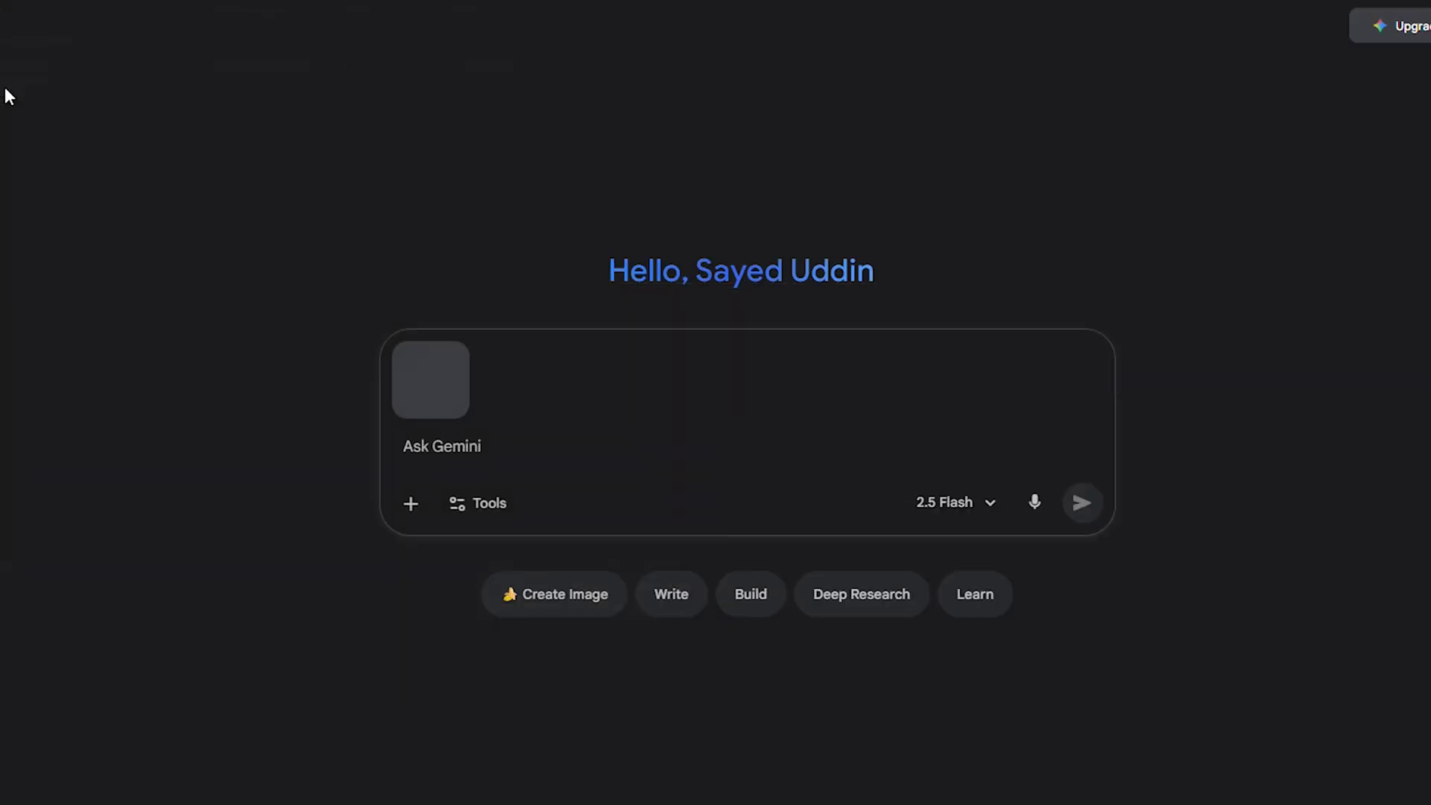
{"action": "type", "text": "transform this into a professional product photography with a clean white background. Studio lighting e-commerce ready high resolution product focus composition"}
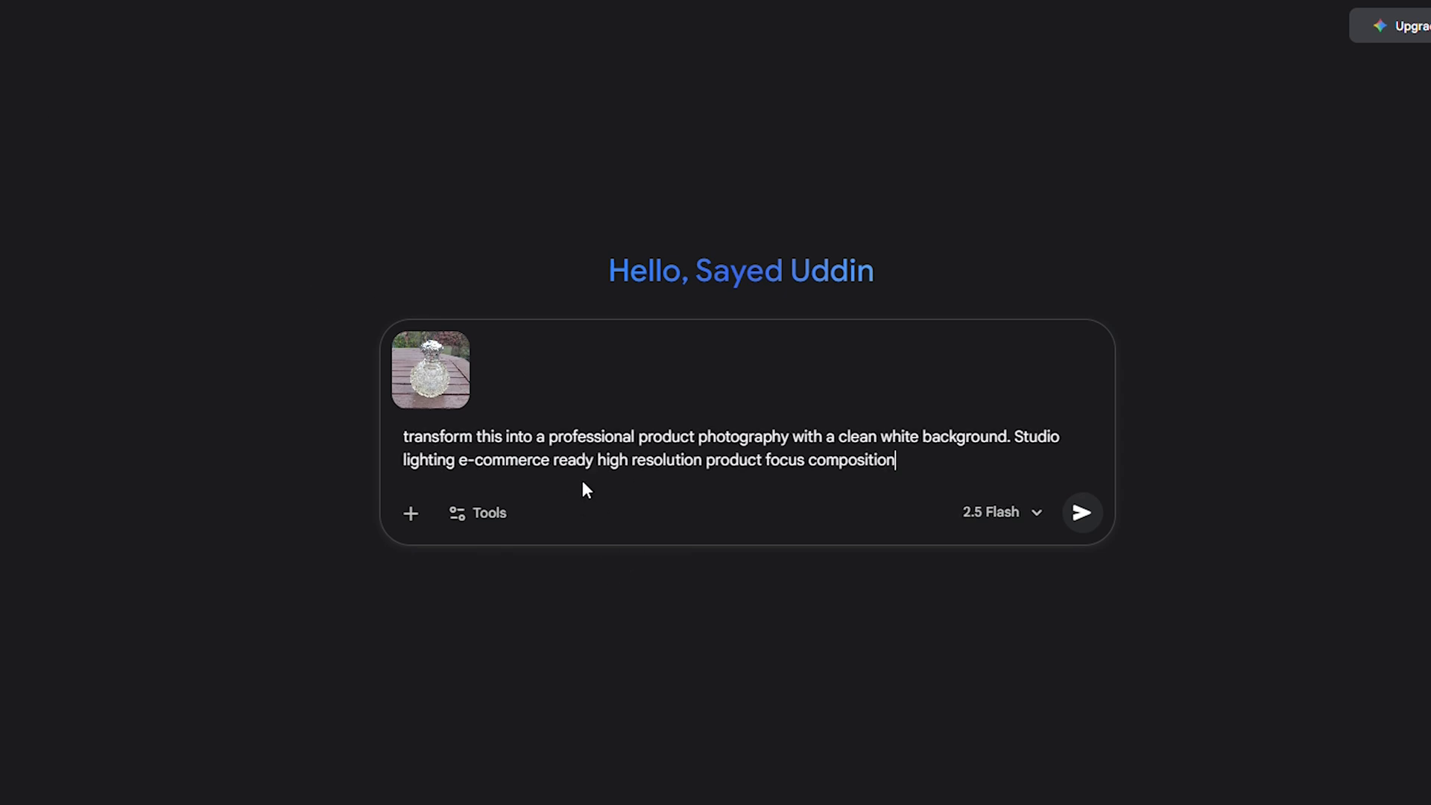
{"action": "left_click", "coordinate": [1081, 515]}
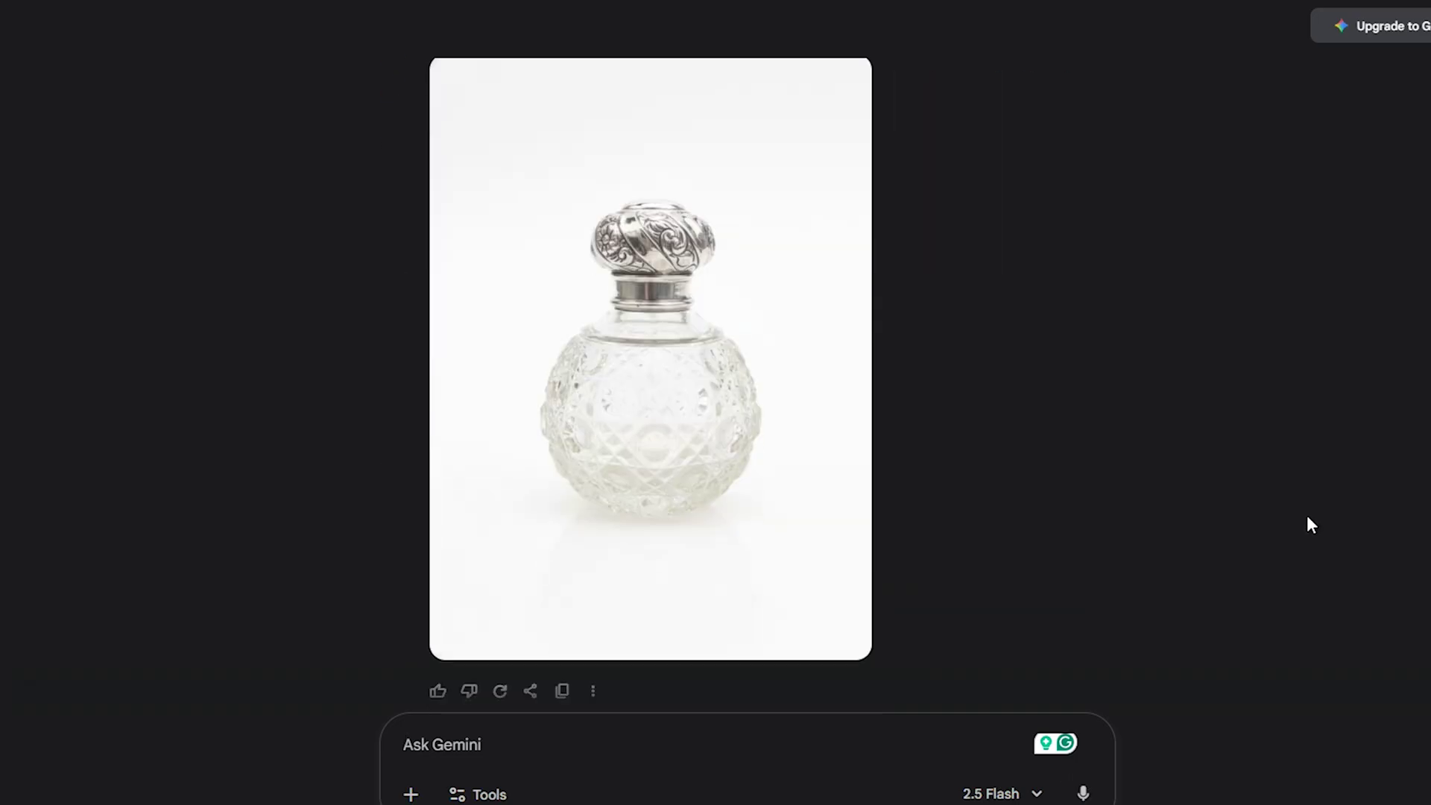
{"action": "left_click", "coordinate": [625, 415]}
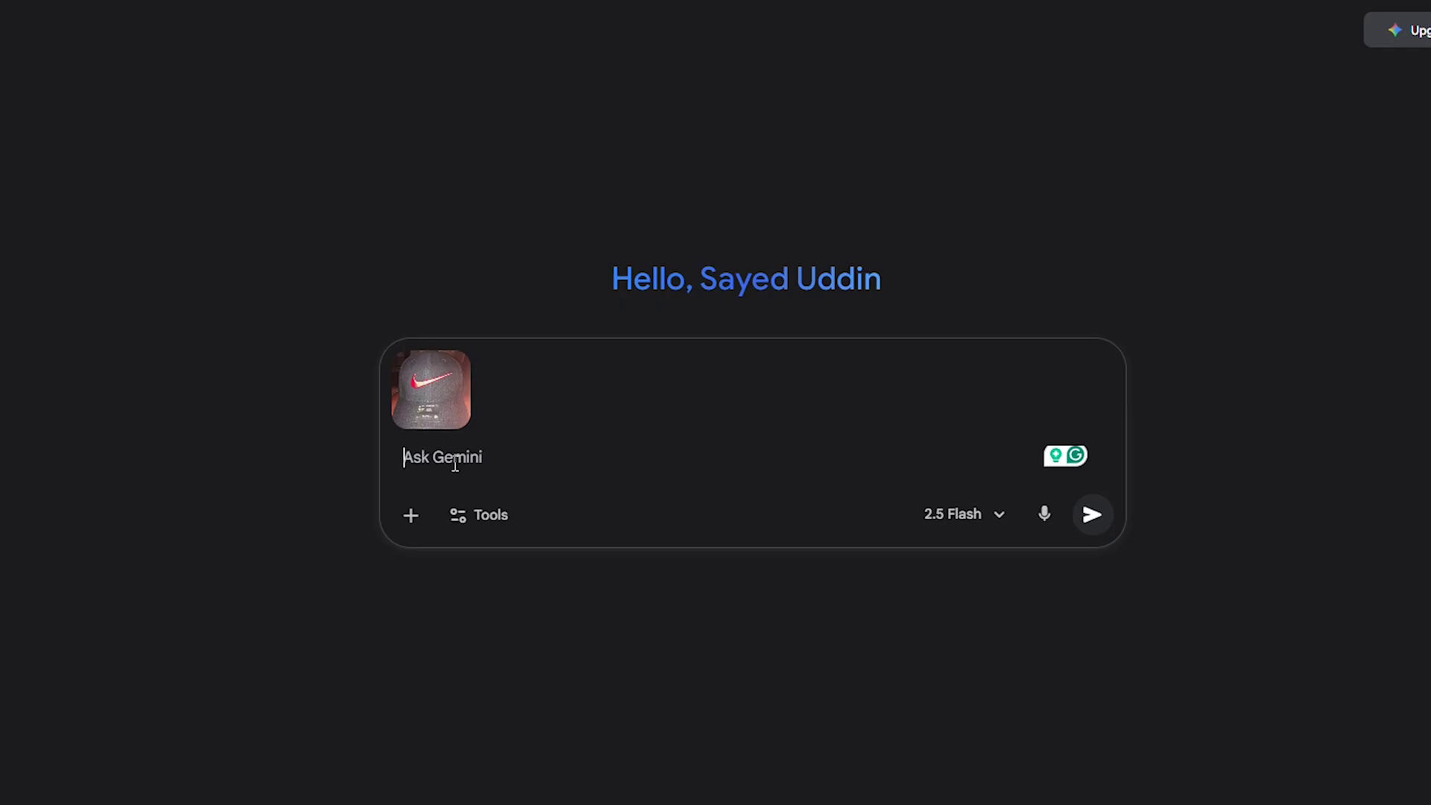
Send the cap photo with the Etsy-ready bright-background, professional-lighting prompt
{"action": "type", "text": "Make this product photo Etsy ready with a bright background, professional lighting, and clear detail"}
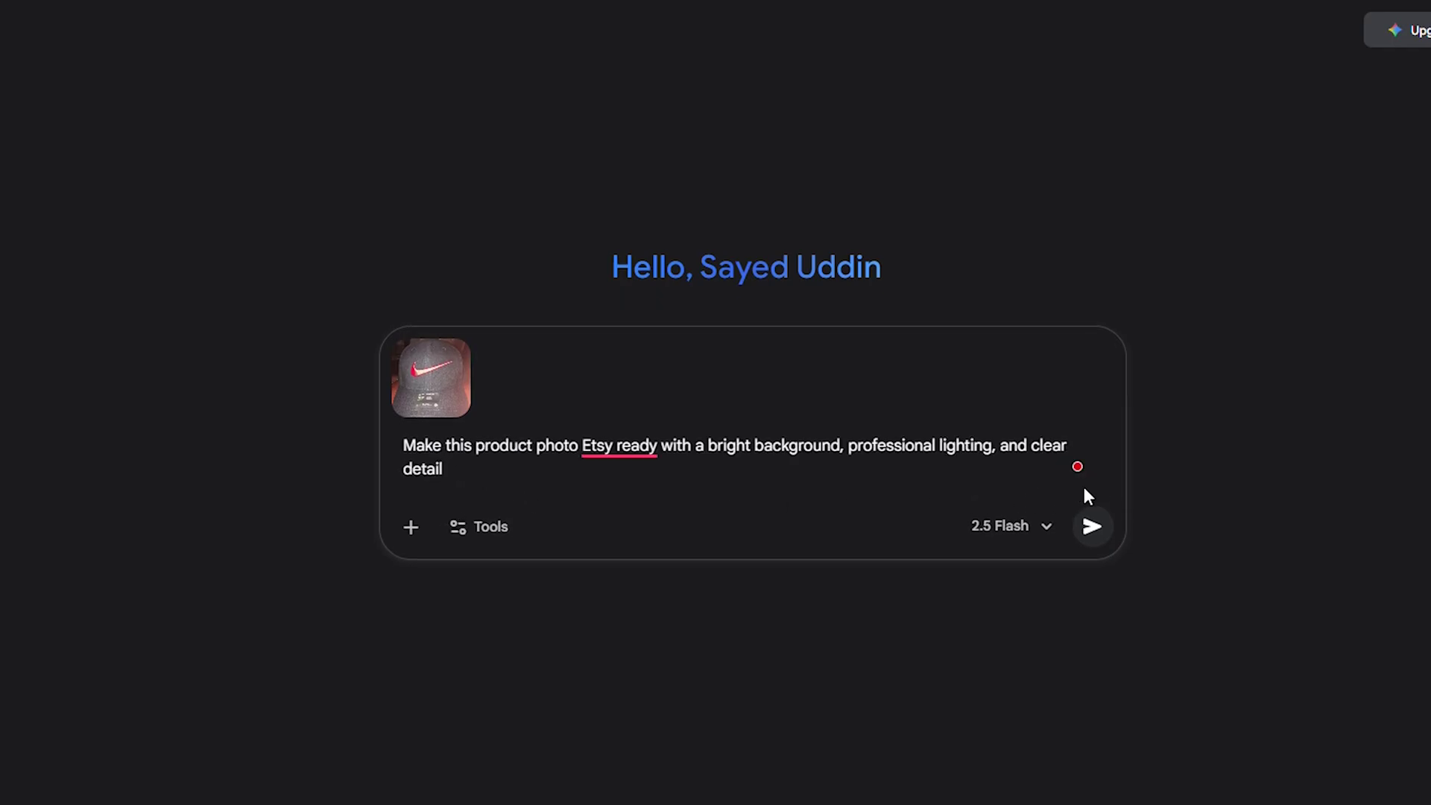
{"action": "left_click", "coordinate": [1093, 527]}
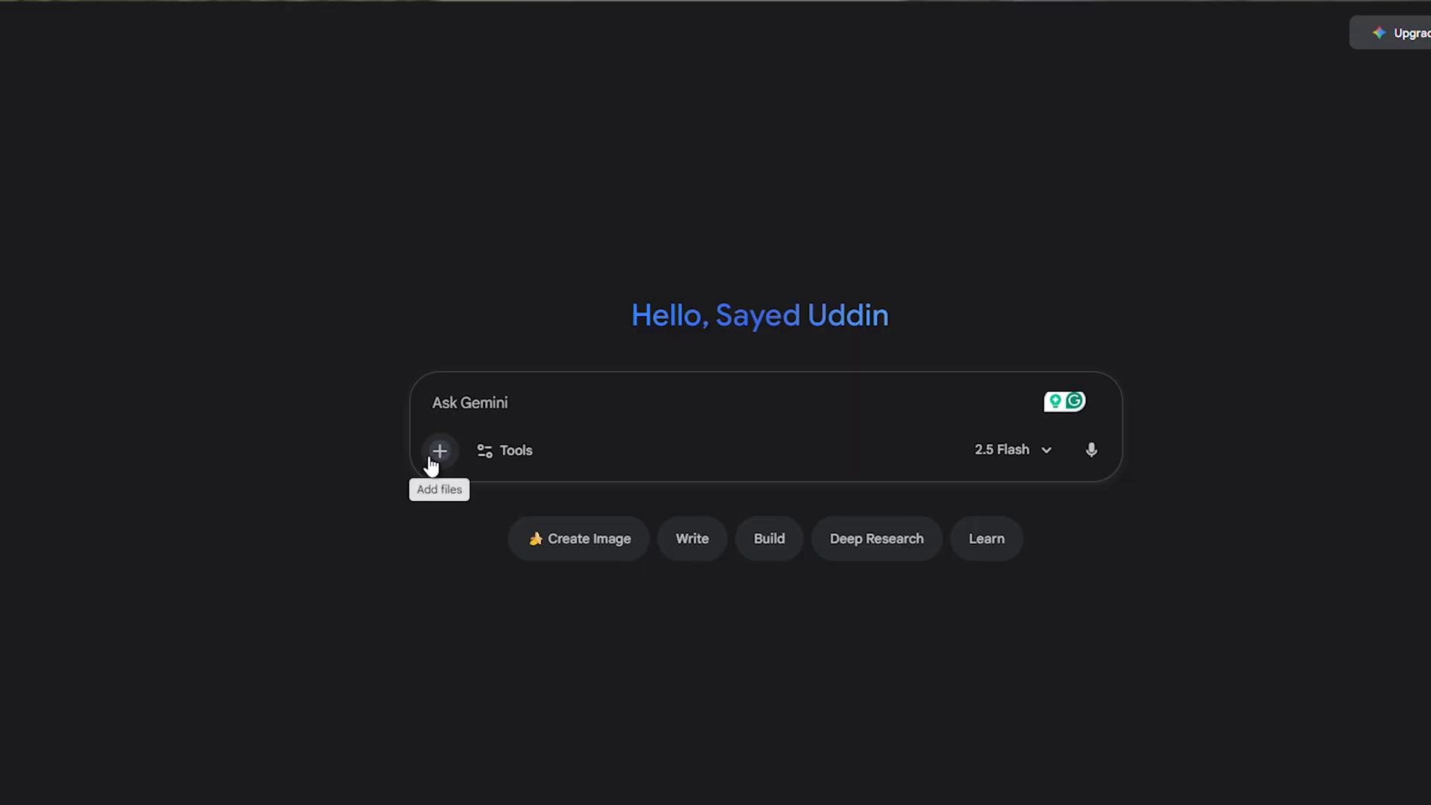
Send a photo with the grey-suit headshot prompt and enlarge the resulting headshot
{"action": "left_click", "coordinate": [432, 456]}
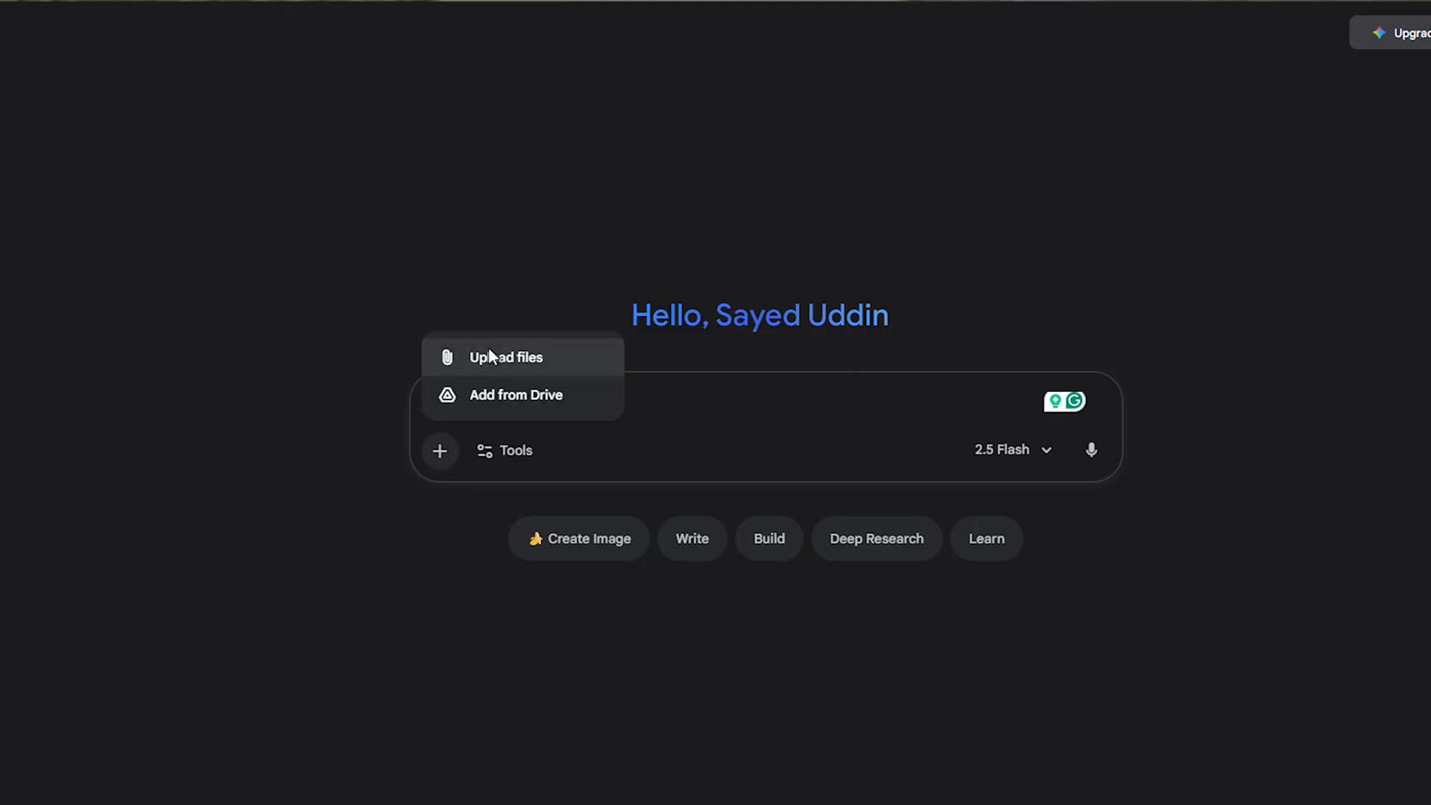
{"action": "left_click", "coordinate": [492, 349]}
{"action": "double_click", "coordinate": [77, 89]}
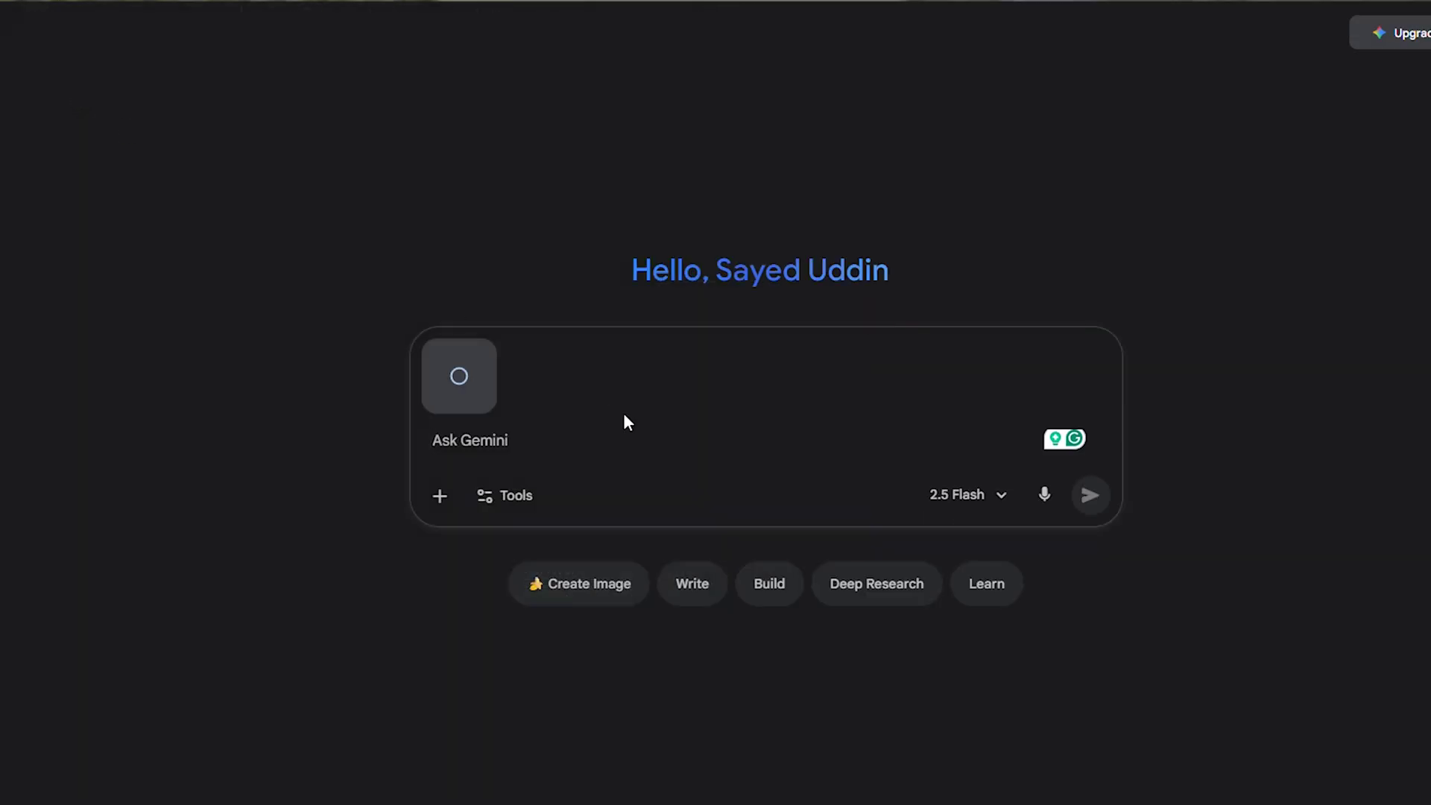
{"action": "type", "text": "Headshot with a confident expression. Professional attire neutral background linked ready quality"}
{"action": "left_click", "coordinate": [1089, 495]}
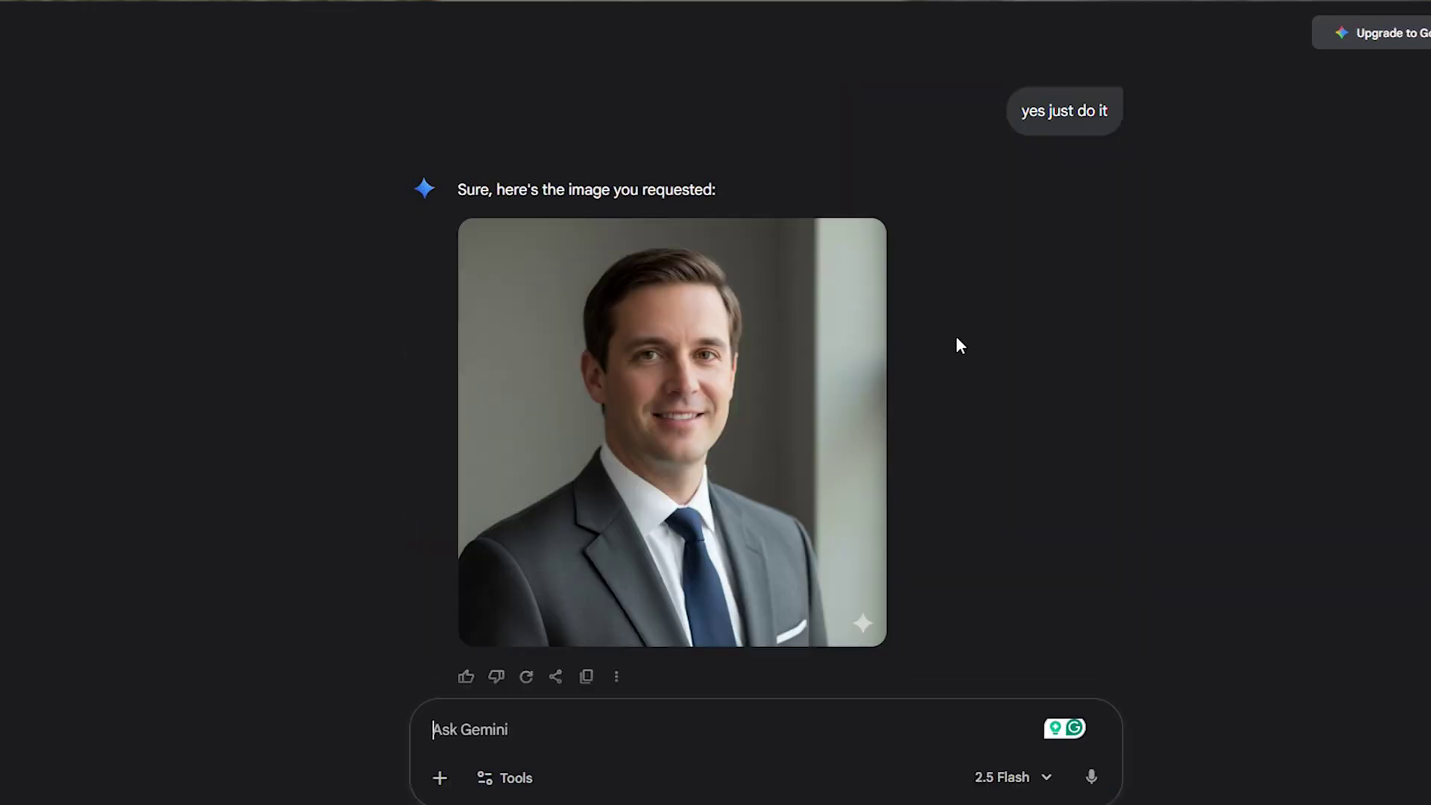
{"action": "left_click", "coordinate": [770, 393]}
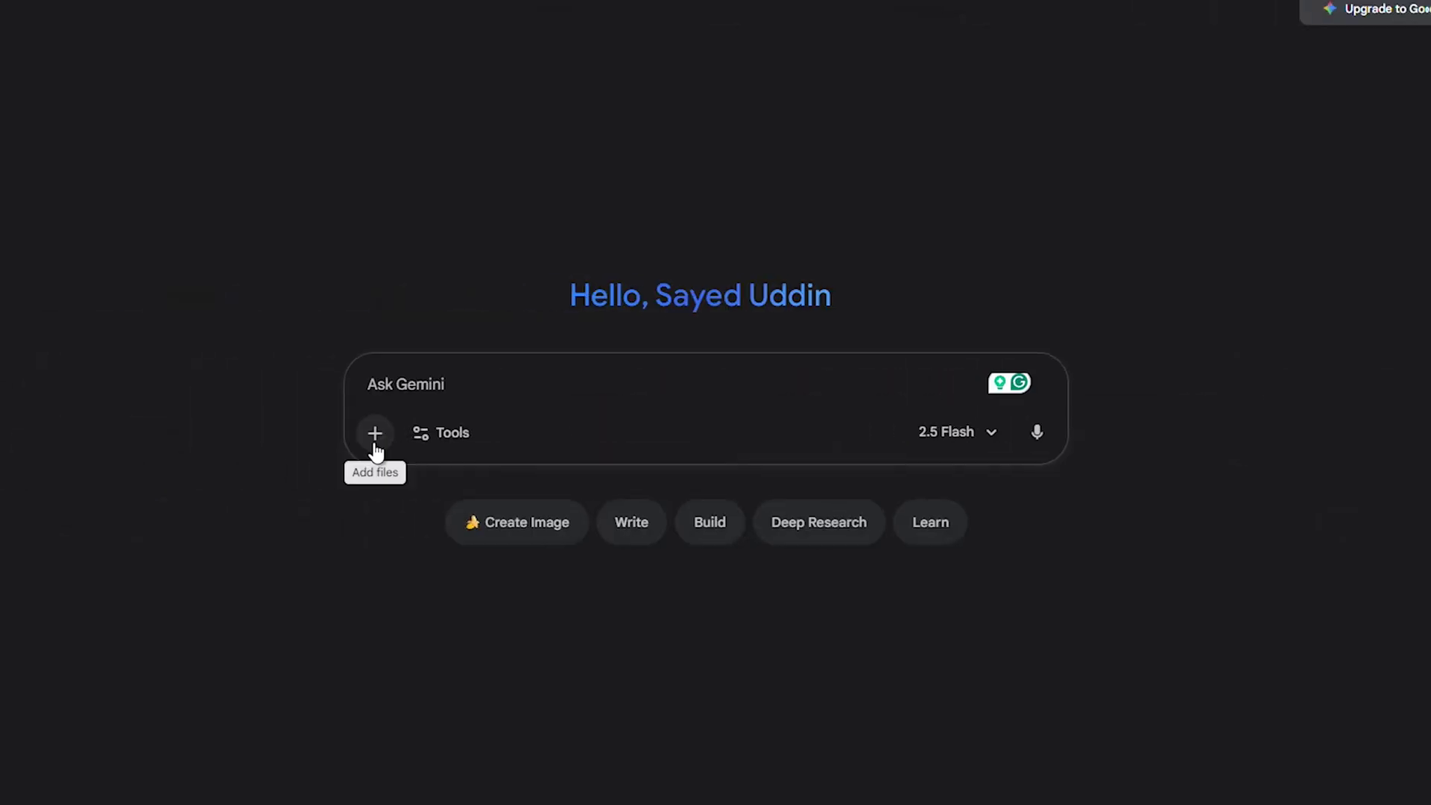
Send the man's photo with the keynote-speaker conference-stage headshot prompt
{"action": "left_click", "coordinate": [375, 440]}
{"action": "left_click", "coordinate": [406, 258]}
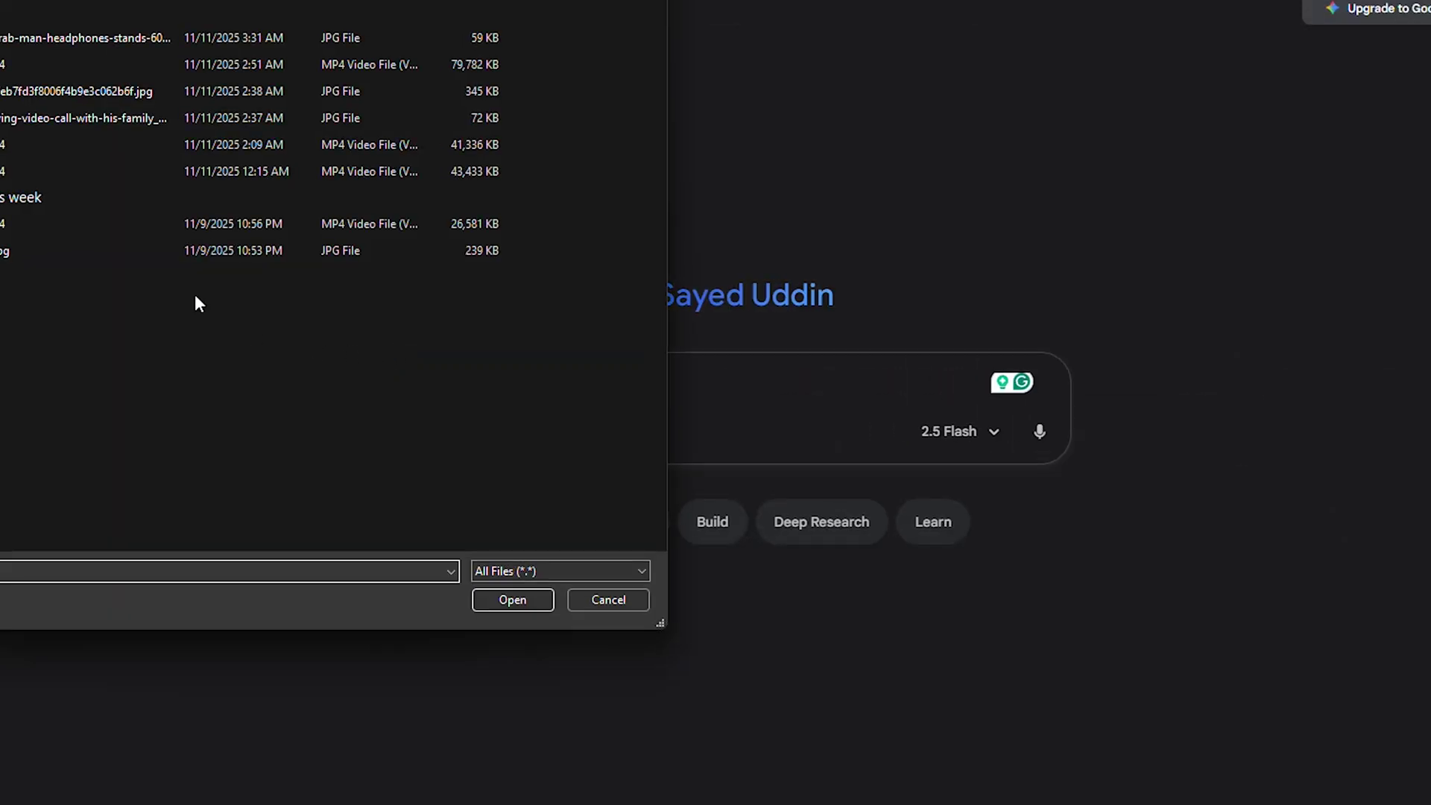
{"action": "double_click", "coordinate": [10, 39]}
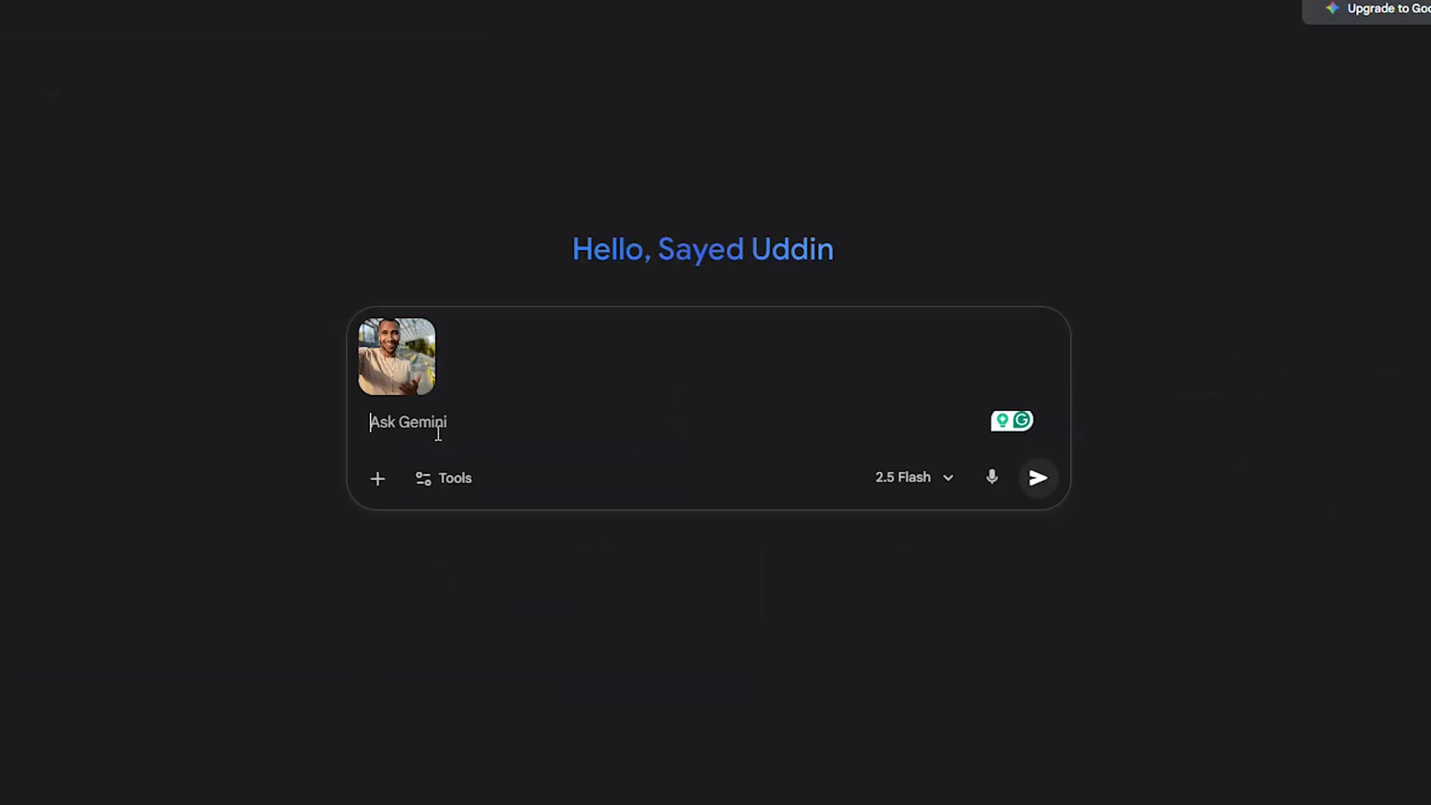
{"action": "type", "text": "Transform this into a keynote speaker. Headshot with a confident pose, professional lighting, and conference stage background"}
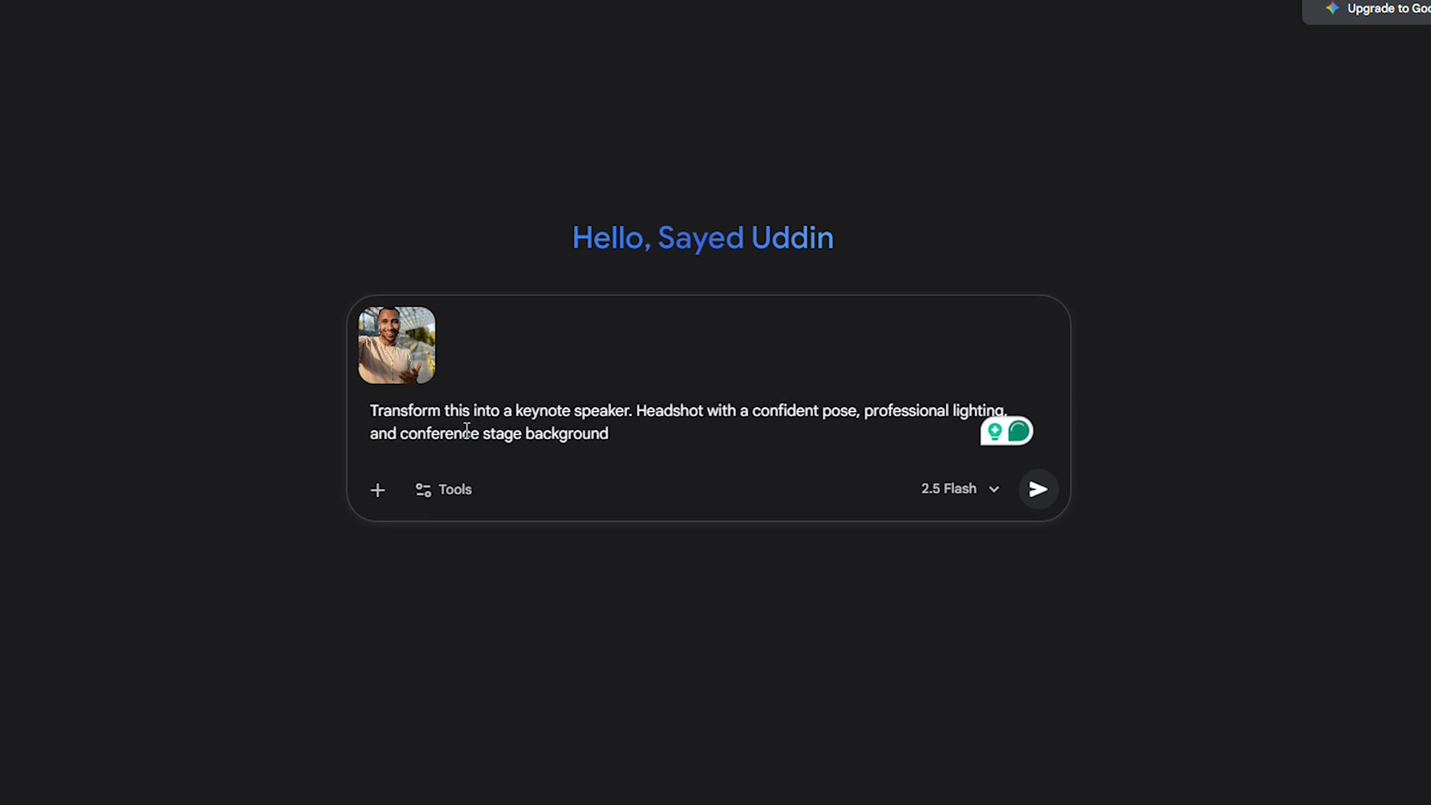
{"action": "key", "text": "Return"}
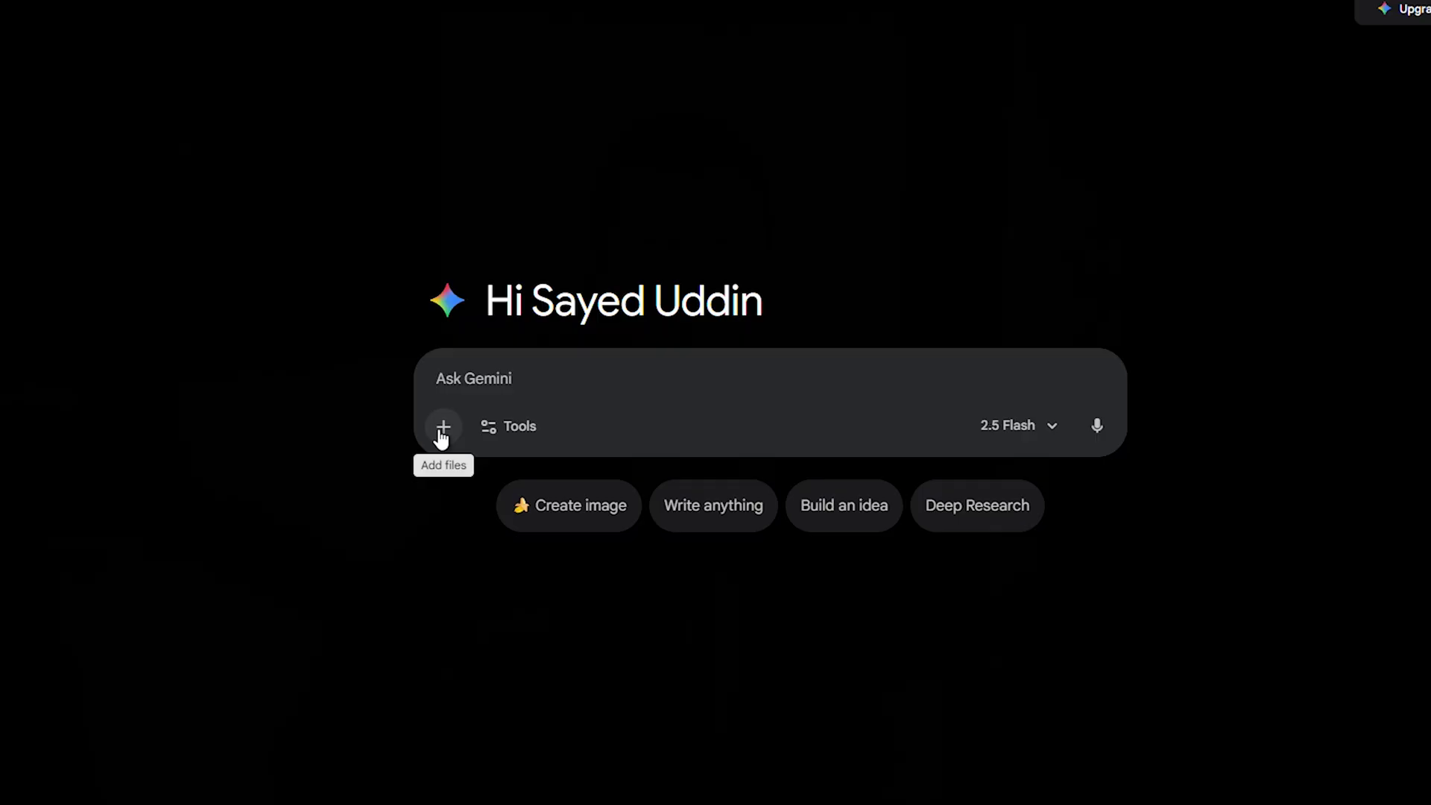
Send youtube_logo_icon.png with a 'Color red and white,' social post prompt
{"action": "left_click", "coordinate": [442, 439]}
{"action": "left_click", "coordinate": [540, 488]}
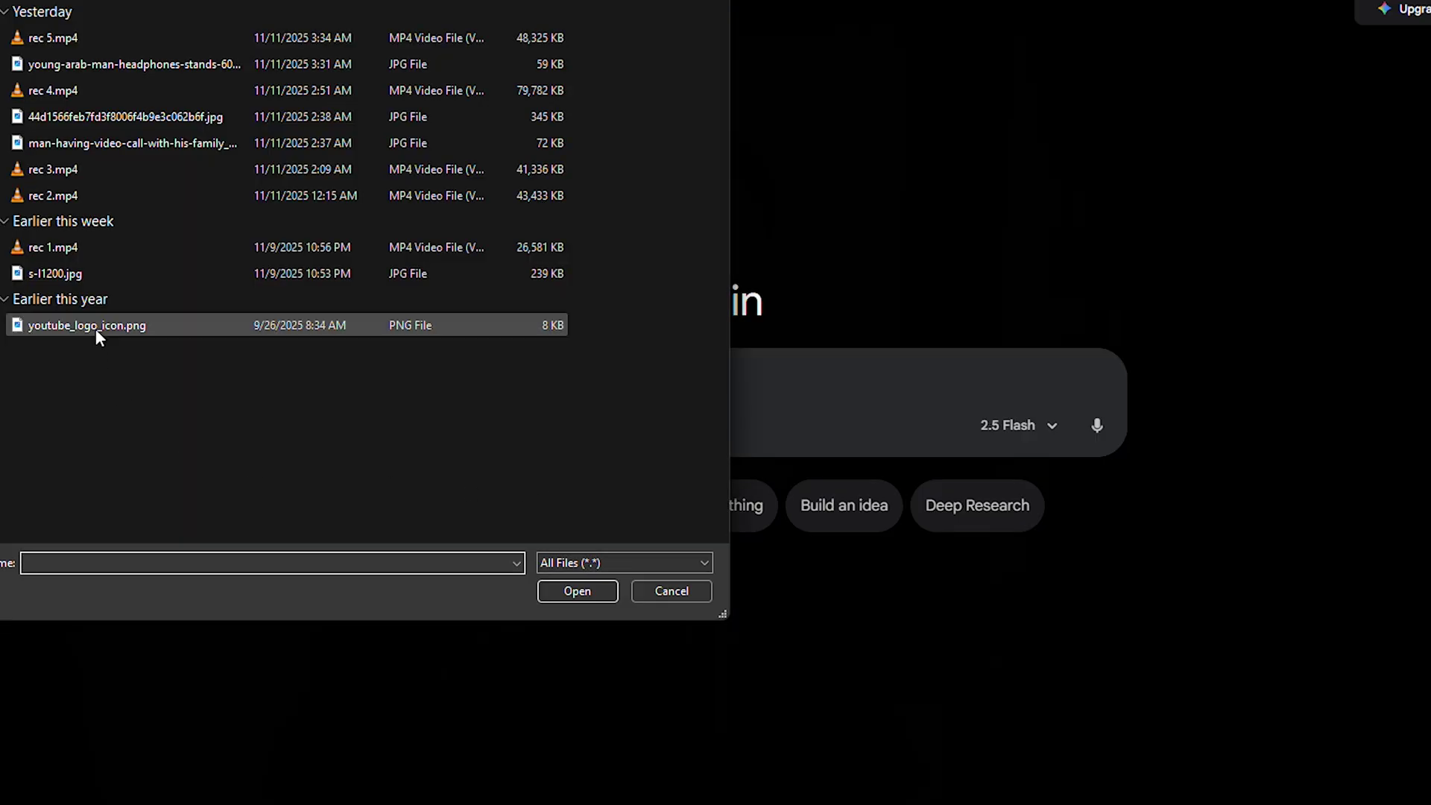
{"action": "double_click", "coordinate": [95, 328]}
{"action": "type", "text": "Color re"}
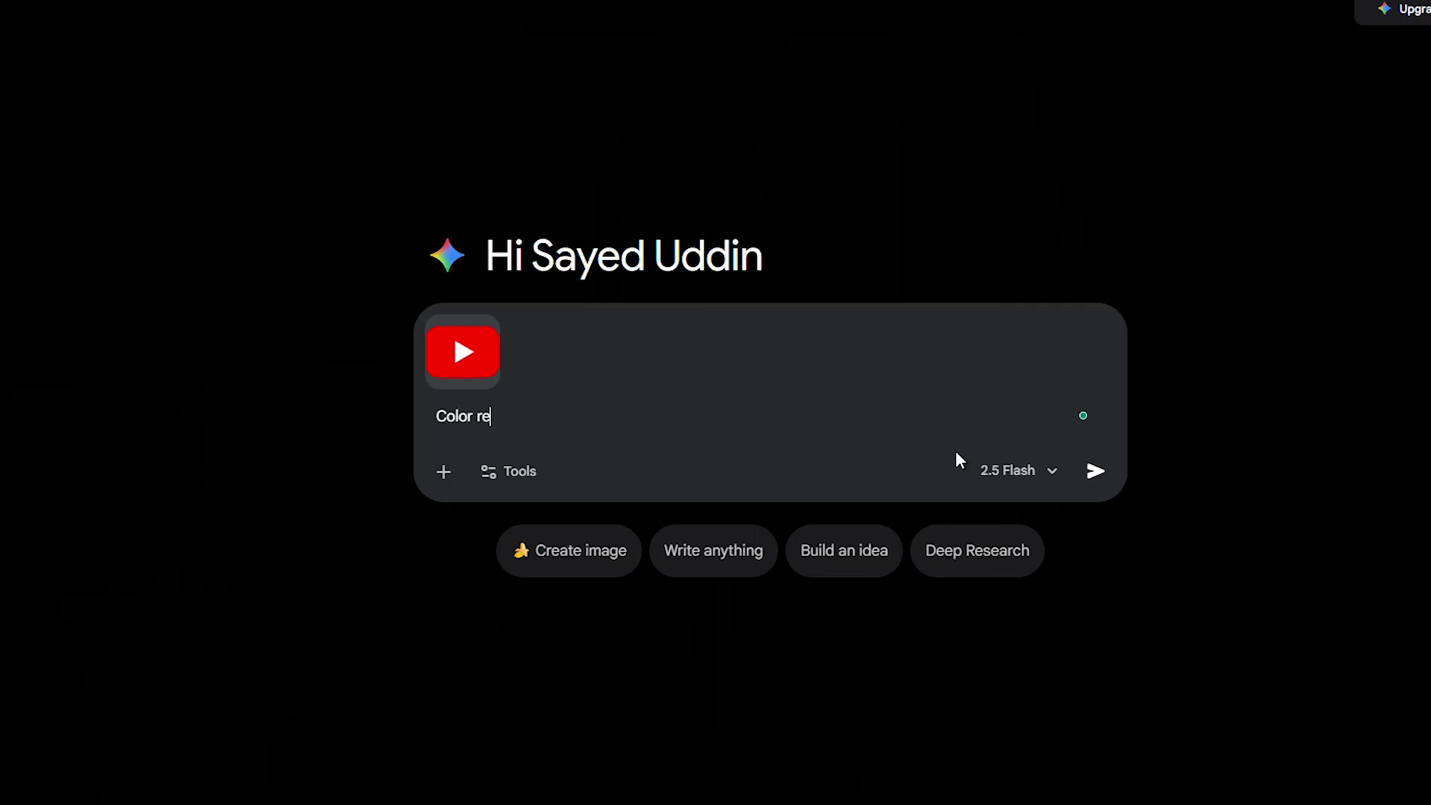
{"action": "type", "text": "d and white,"}
{"action": "type", "text": "Create a modern social media post designed using this logo. These brand colors professional layout for my industry space for text overlay."}
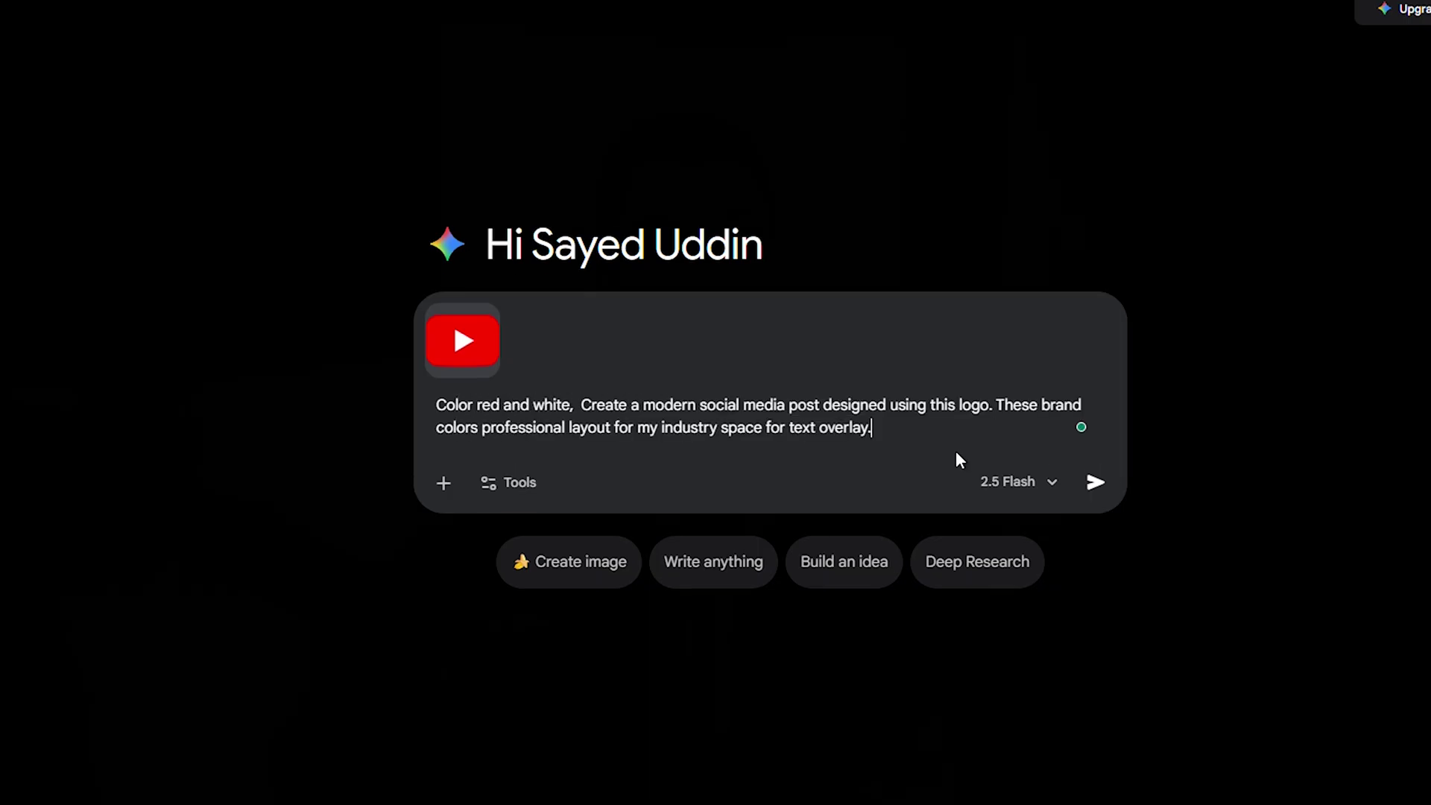
{"action": "left_click", "coordinate": [1096, 484]}
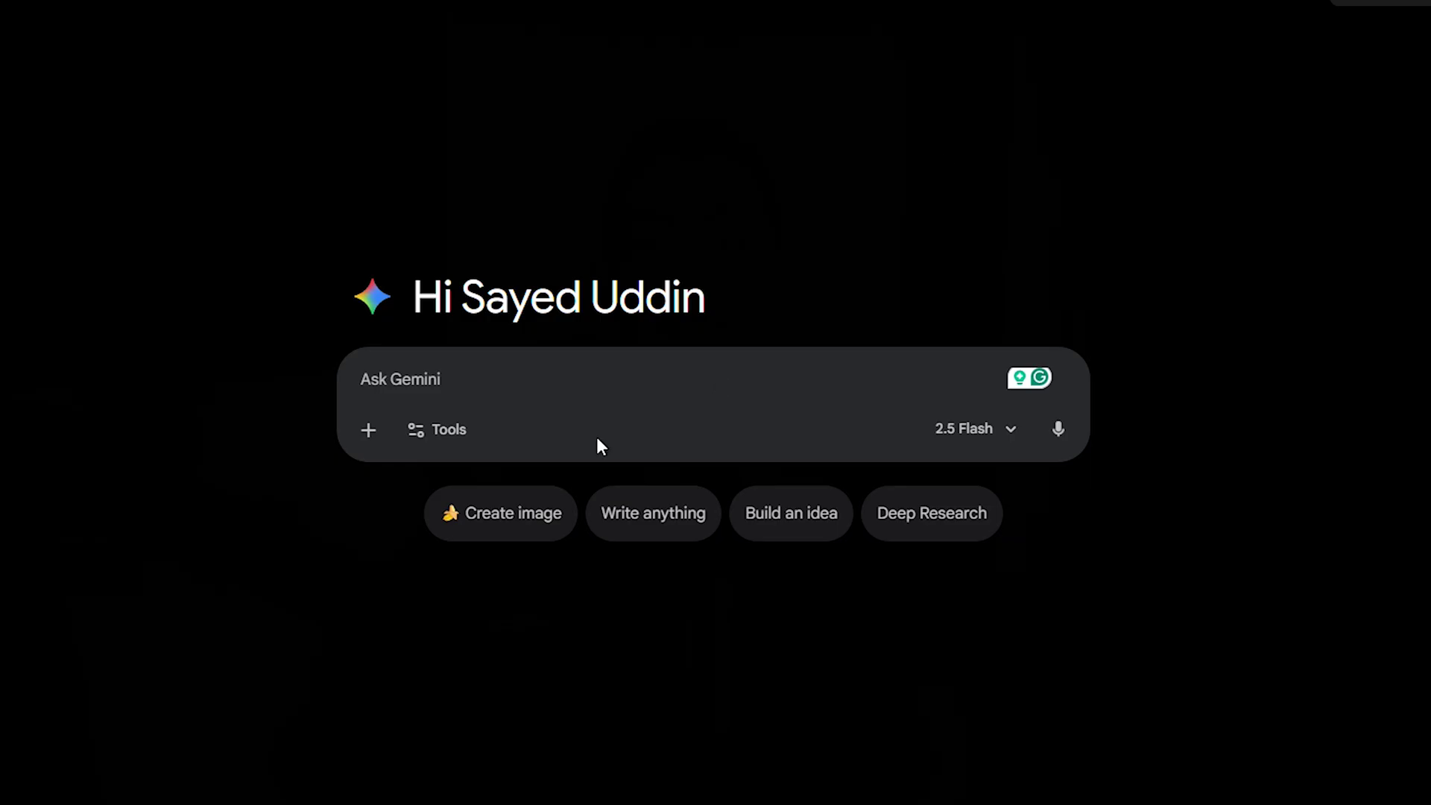
Send the SMART SALOON logo with a white-and-black Instagram services post prompt, then enlarge the result
{"action": "left_click", "coordinate": [369, 430]}
{"action": "left_click", "coordinate": [405, 485]}
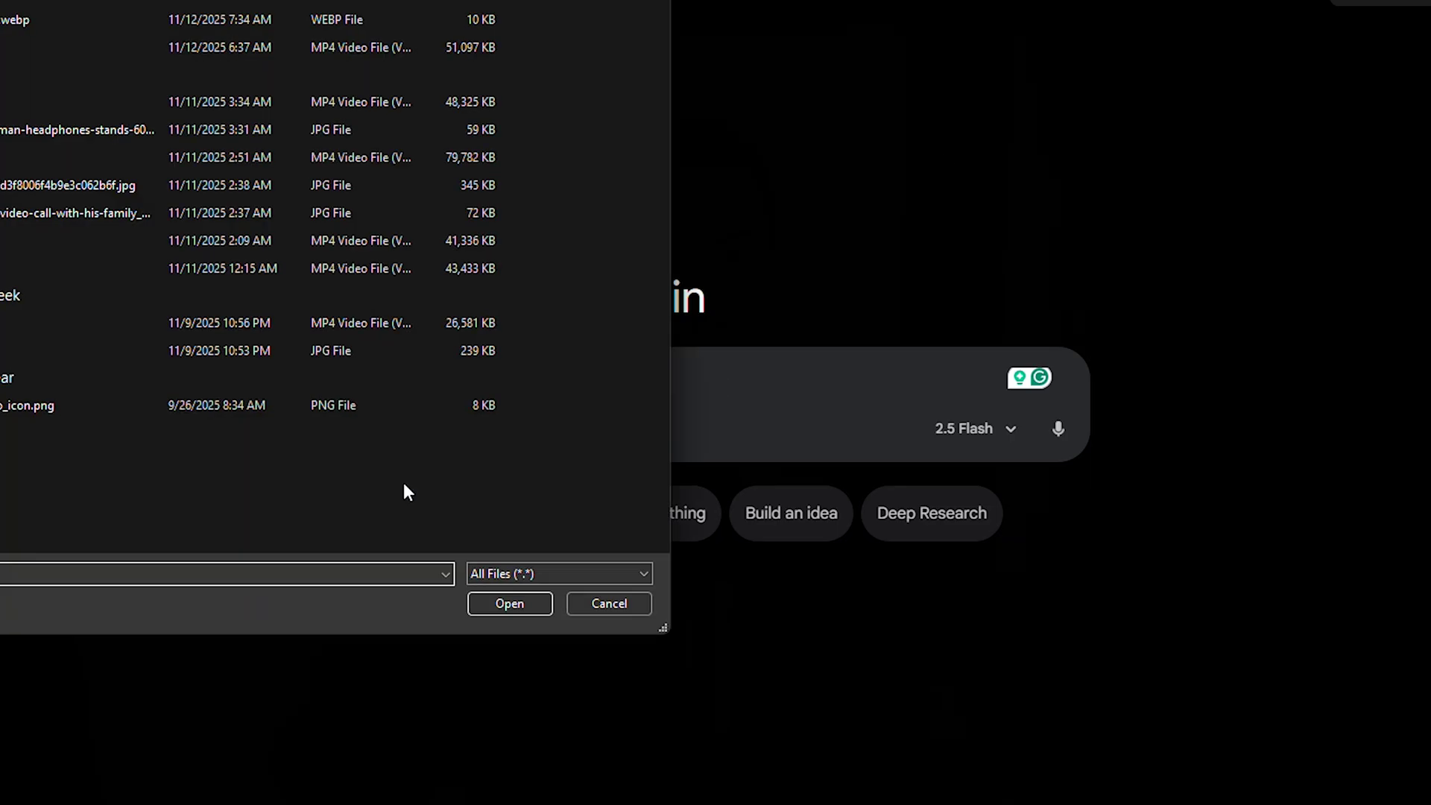
{"action": "double_click", "coordinate": [100, 404]}
{"action": "type", "text": "brand color: white and black, create a modern Instagram post designs showing salon services with space for weekly special"}
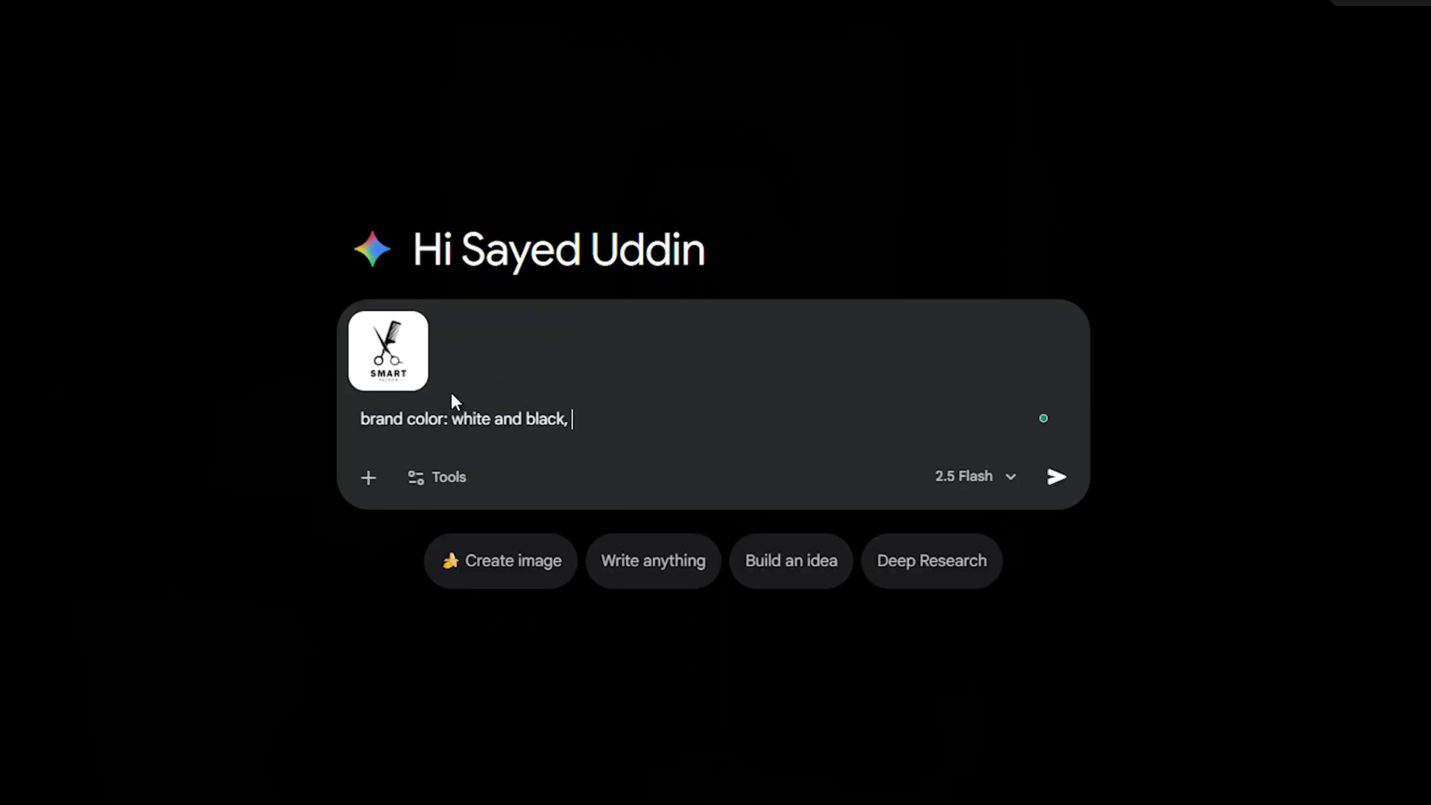
{"action": "left_click", "coordinate": [1057, 492]}
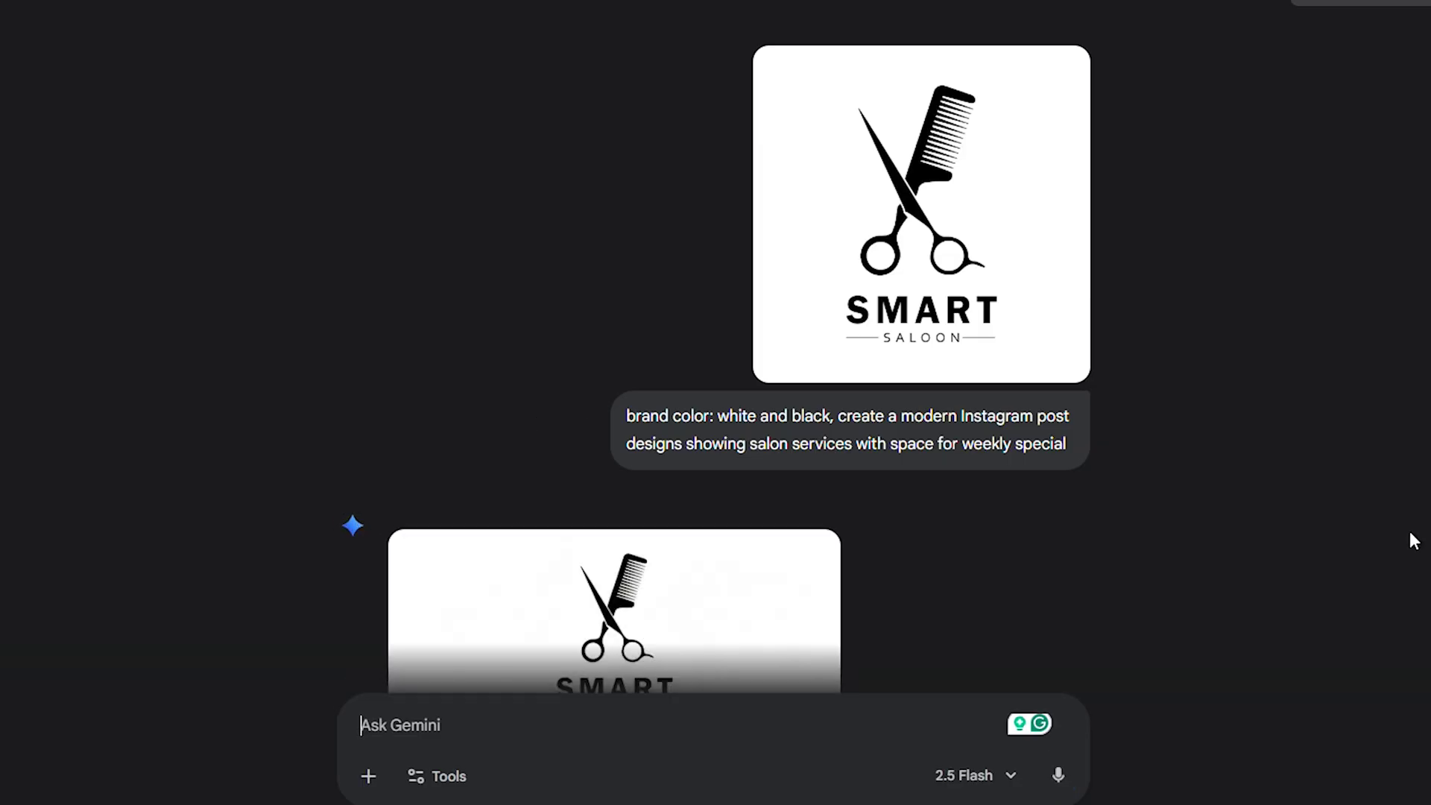
{"action": "left_click", "coordinate": [693, 426]}
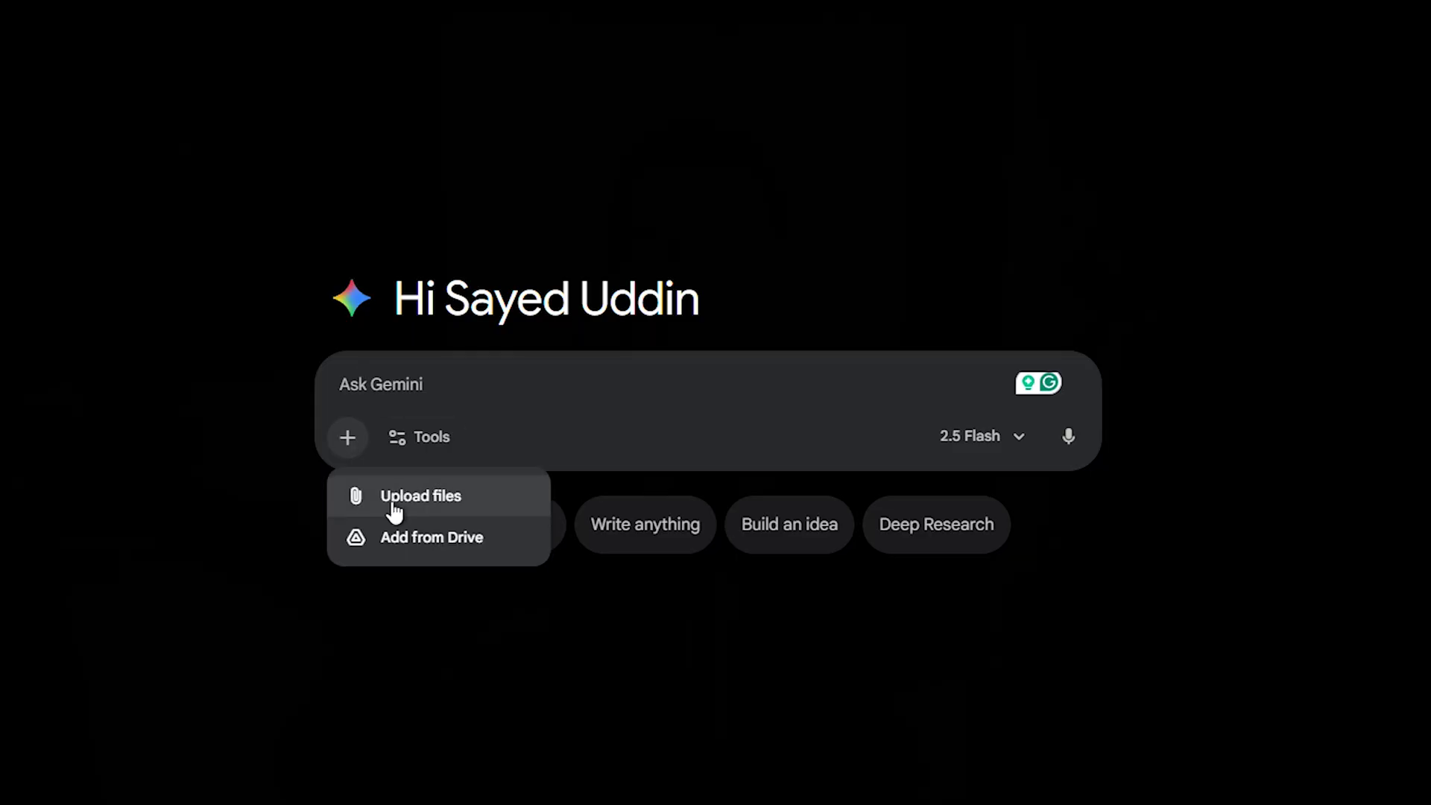
Send the yard photo with the landscaped garden makeover prompt
{"action": "left_click", "coordinate": [393, 509]}
{"action": "key", "text": "Return"}
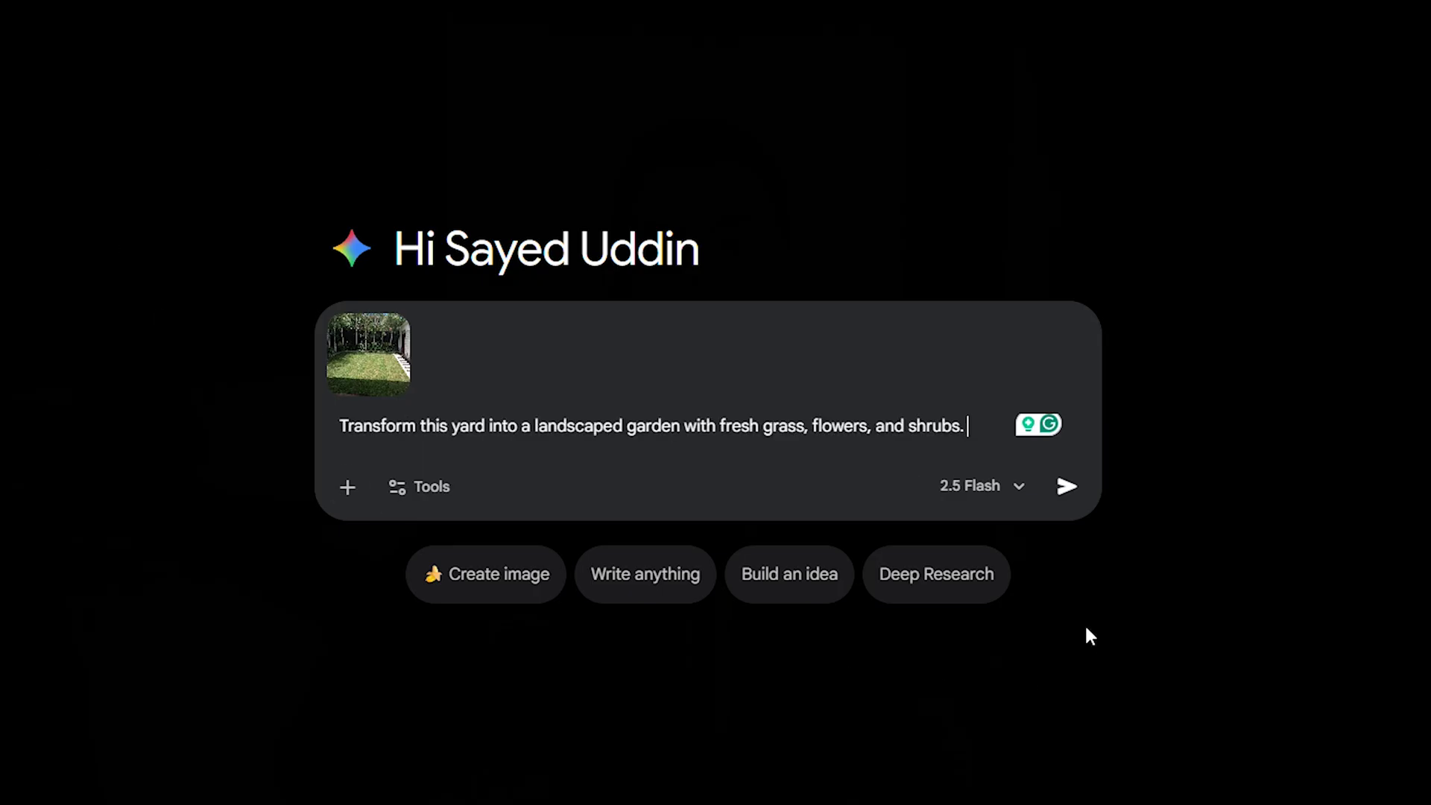
{"action": "left_click", "coordinate": [1069, 488]}
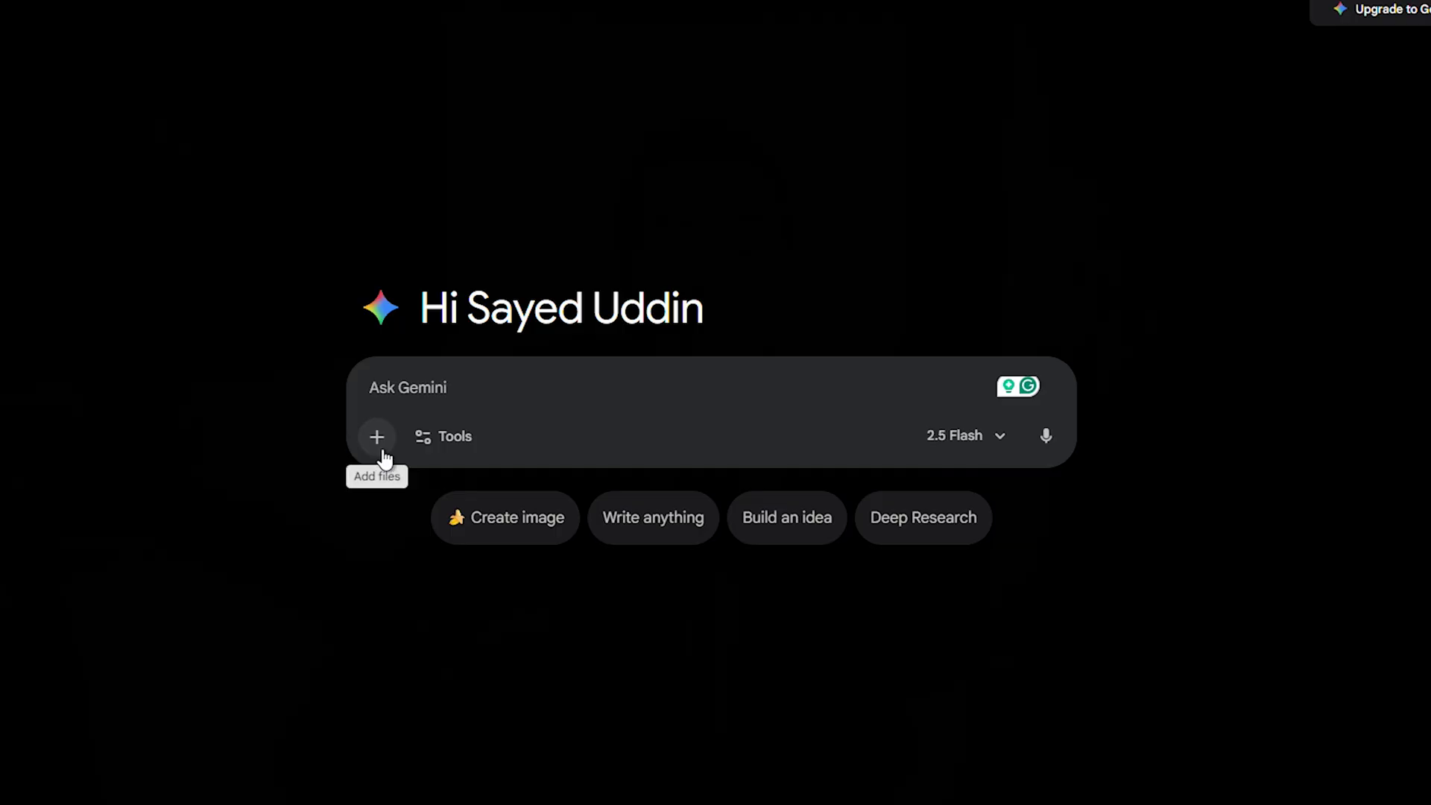
Send the living room photo with the modernise-the-room prompt
{"action": "left_click", "coordinate": [377, 436]}
{"action": "left_click", "coordinate": [427, 495]}
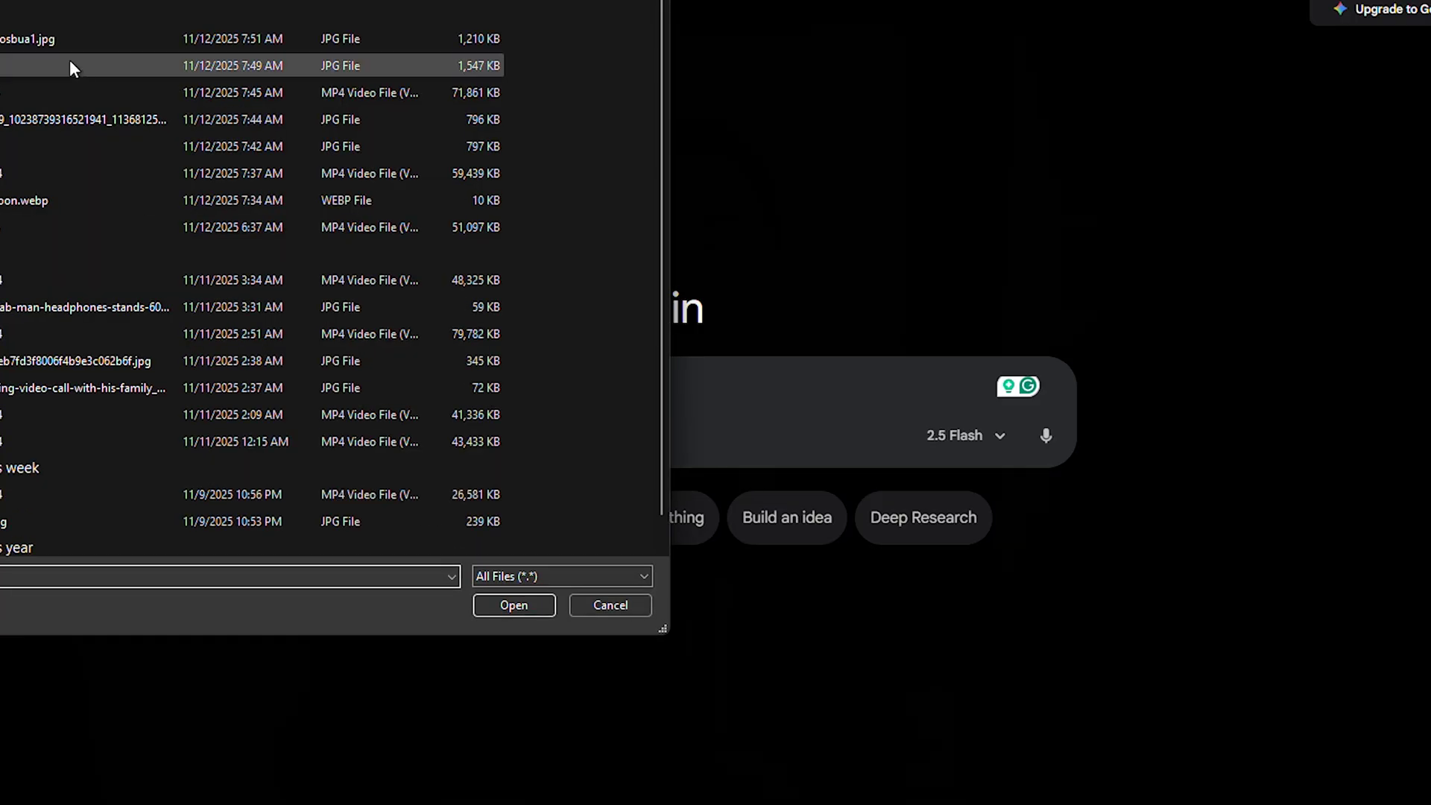
{"action": "double_click", "coordinate": [48, 46]}
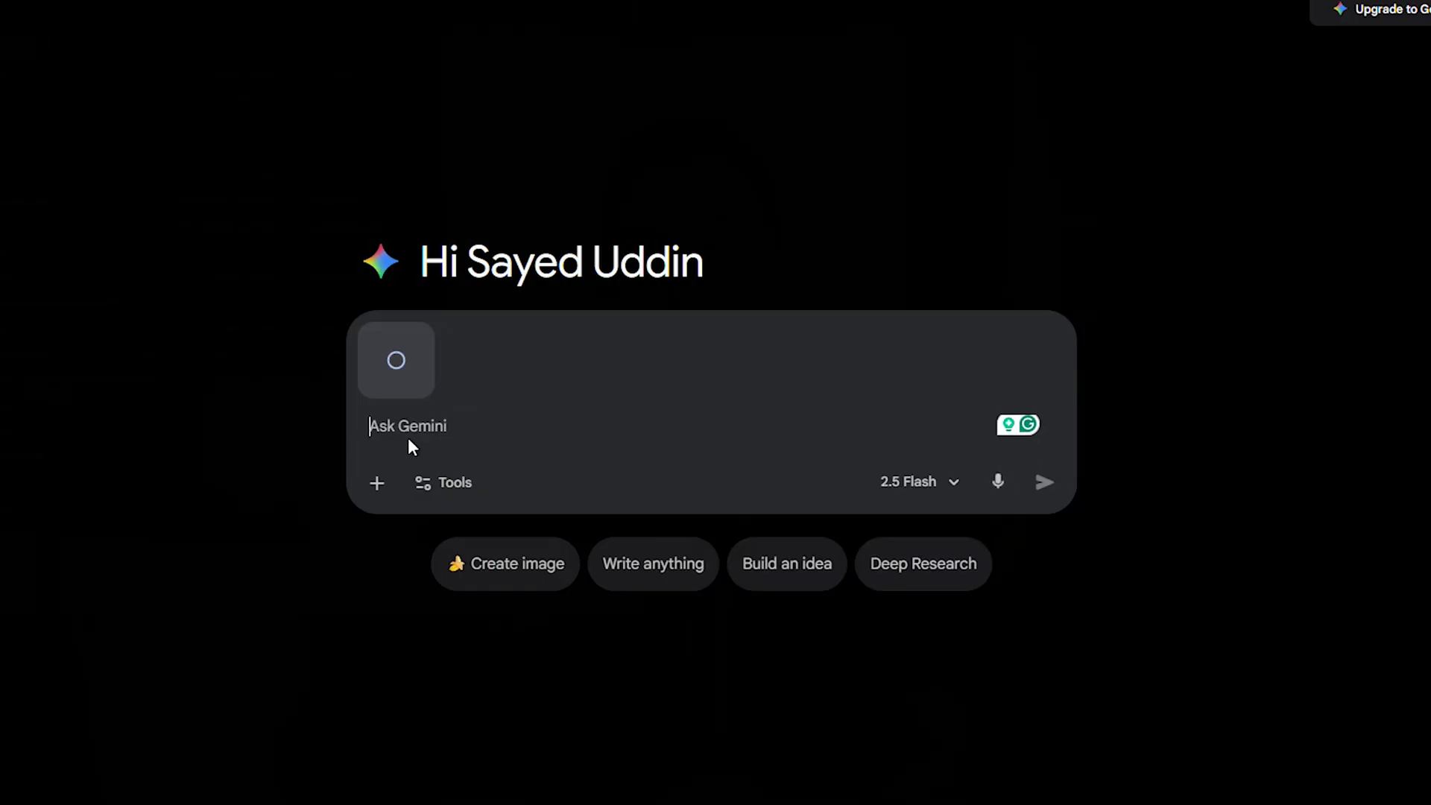
{"action": "type", "text": "Modernize this space with updated furniture, new flooring, and warm lighting"}
{"action": "left_click", "coordinate": [1045, 483]}
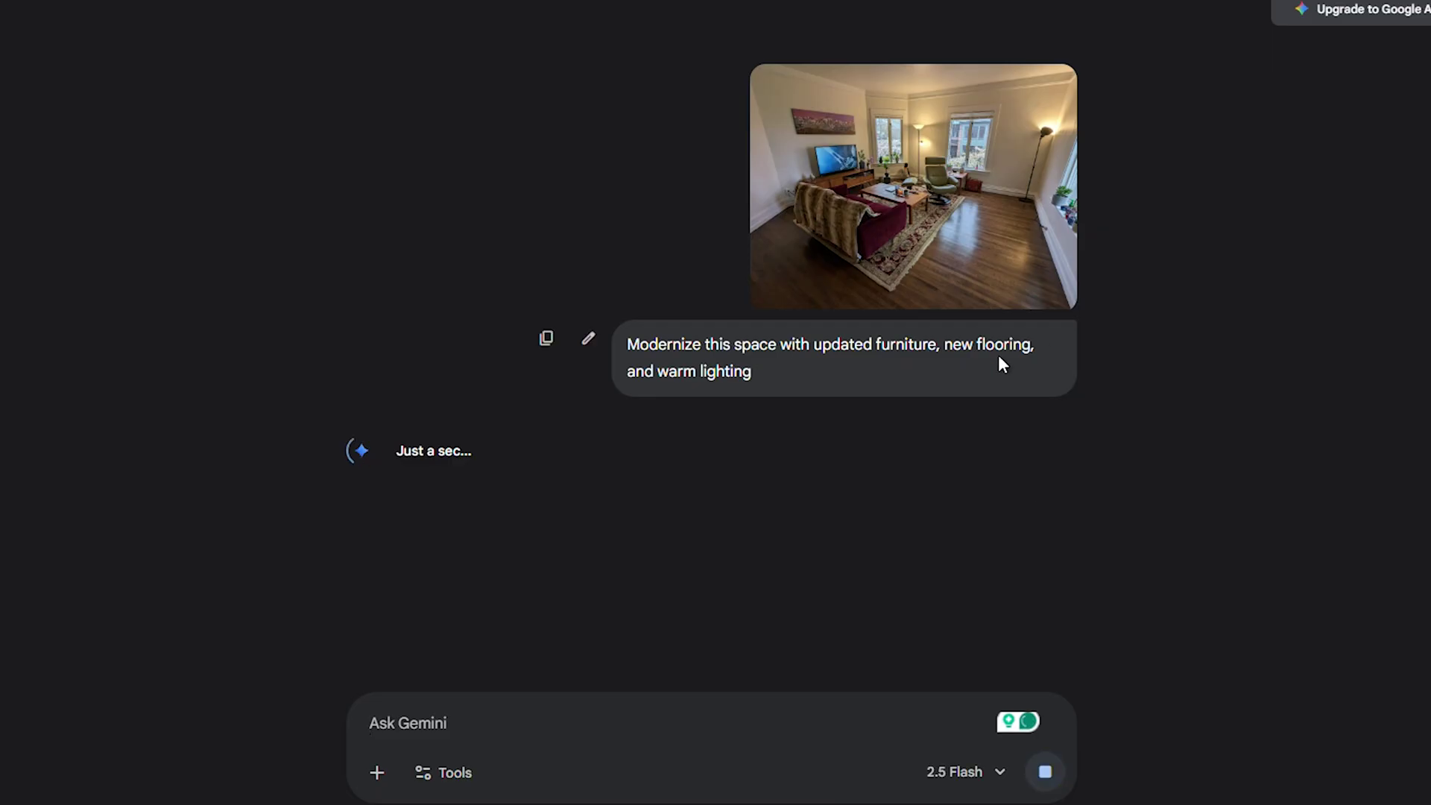